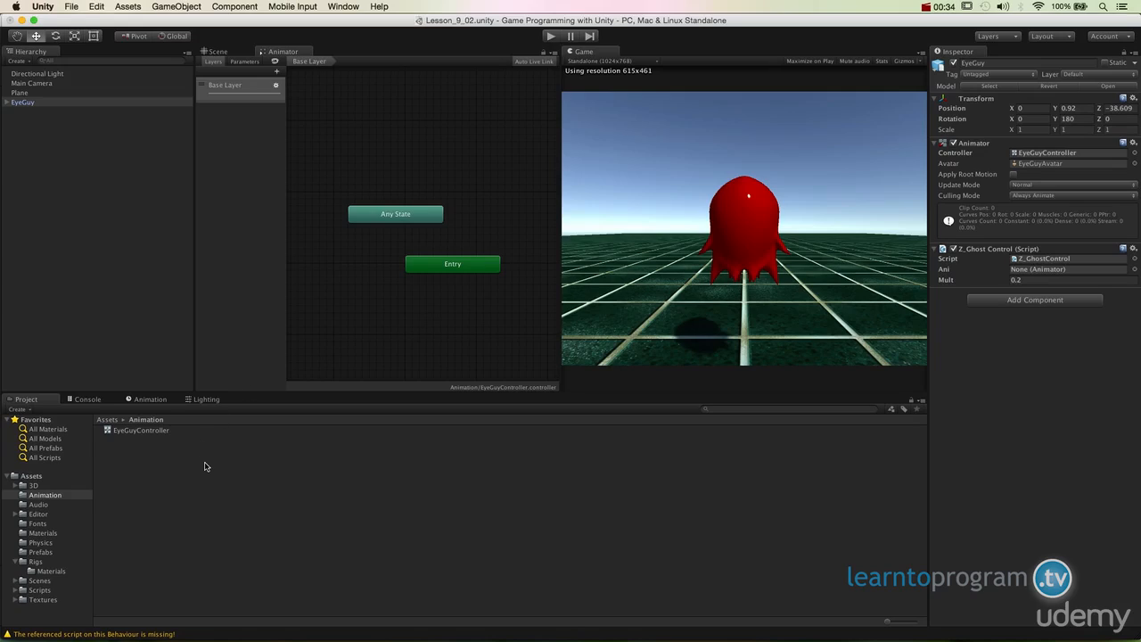
Open the Rigs folder and look at the EyeGuy character from another angle in the Scene view.
click(52, 564)
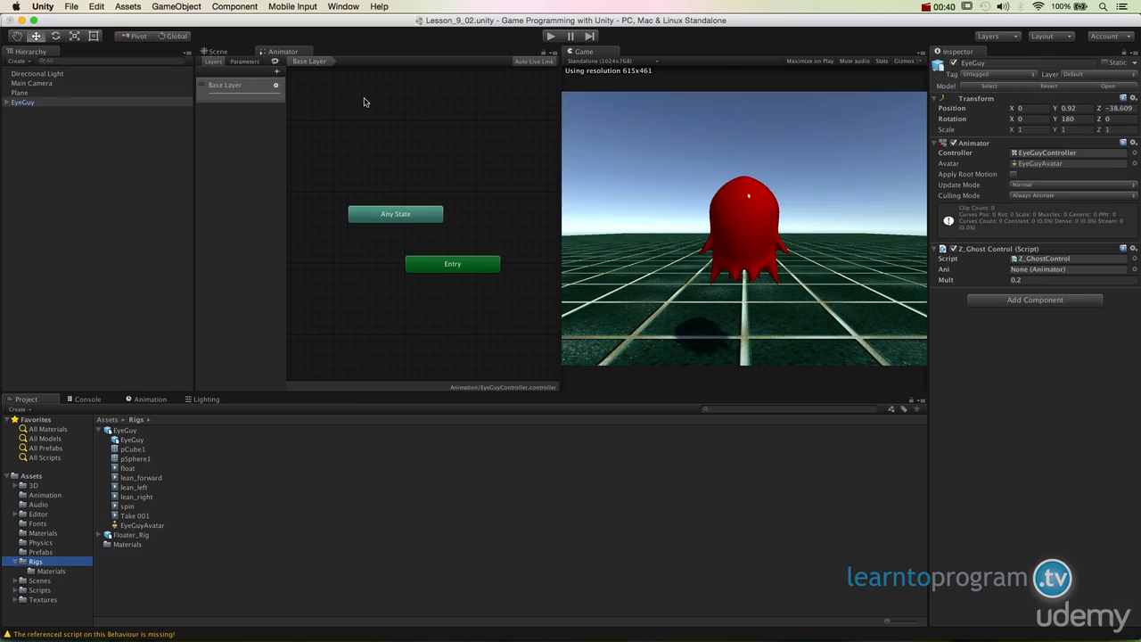
click(220, 51)
click(410, 182)
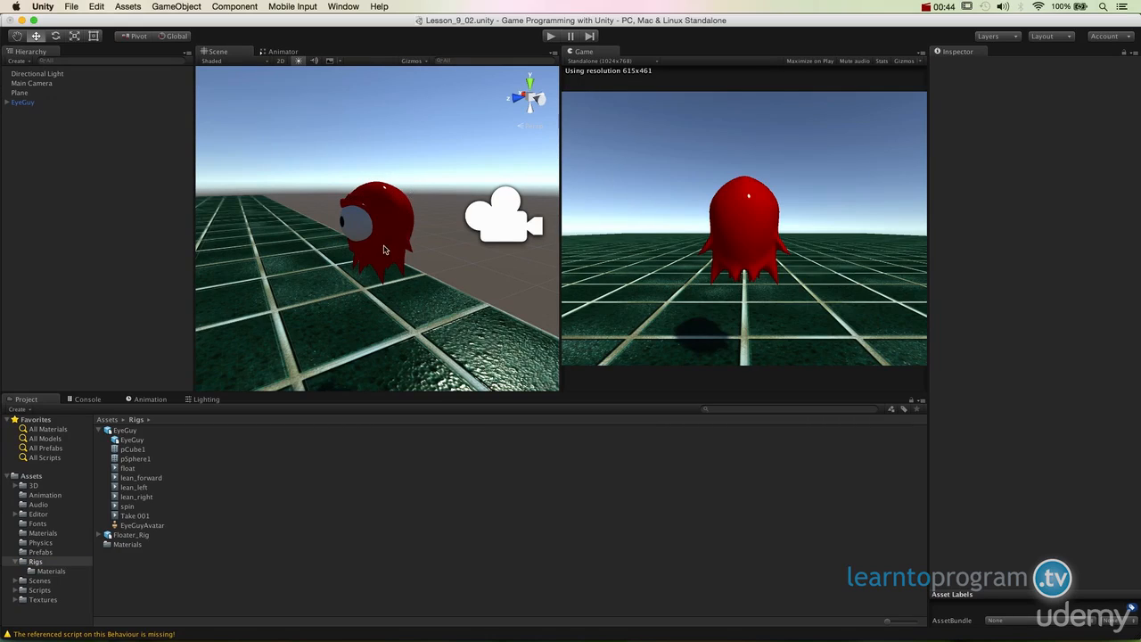
alt+drag(410, 196, 488, 309)
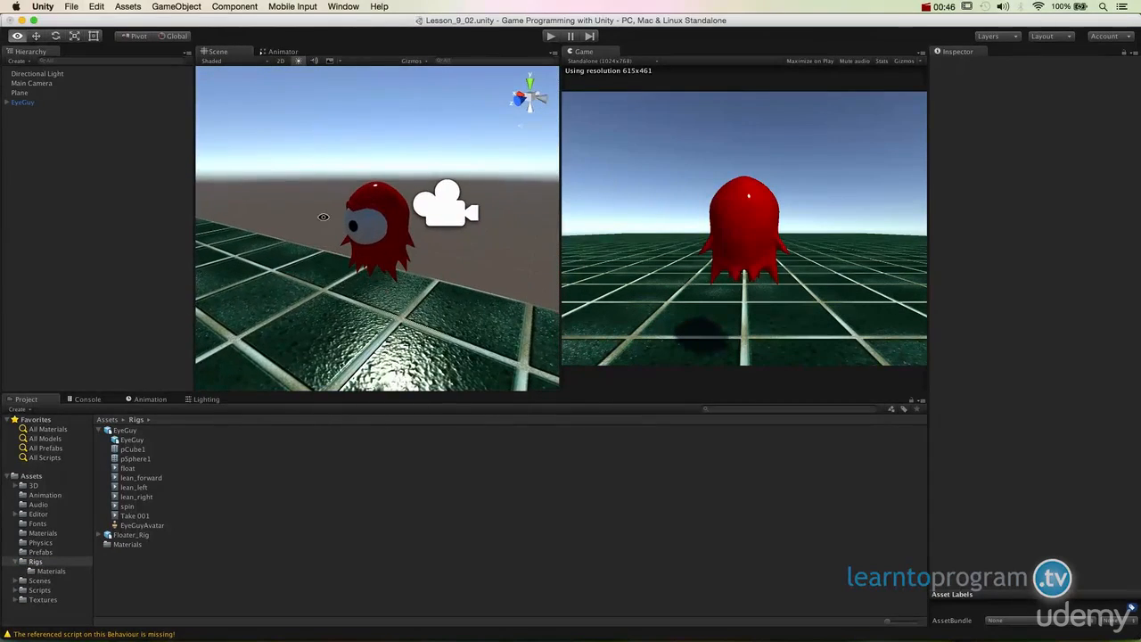
Select EyeGuy and dock the Animator window alongside the Project and Lighting windows.
click(25, 103)
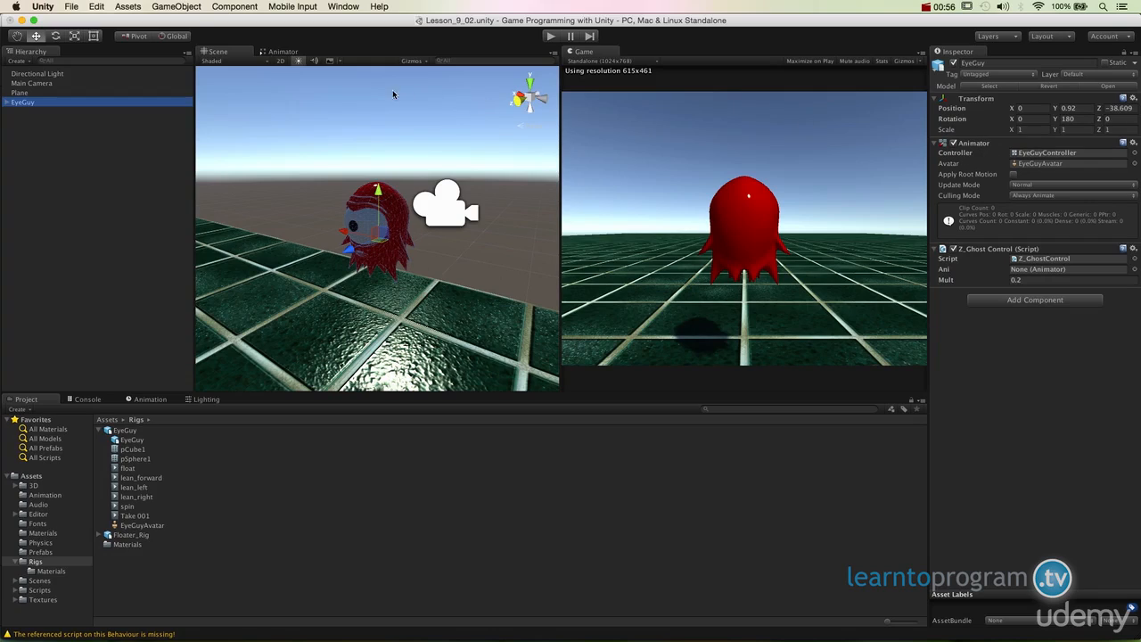
click(283, 51)
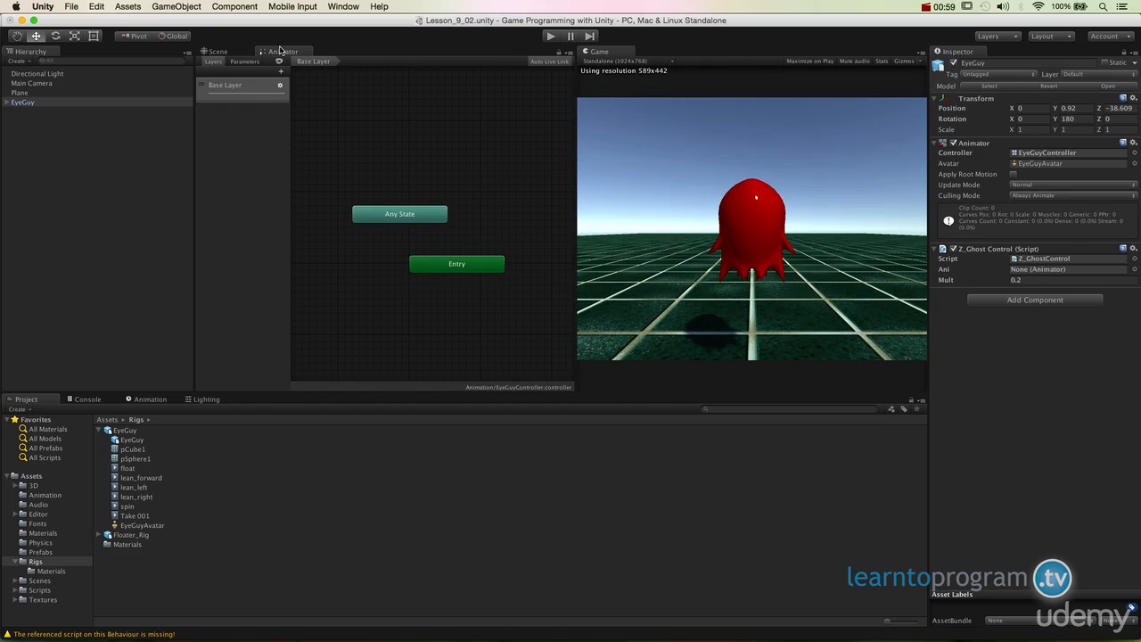
drag(281, 50, 324, 410)
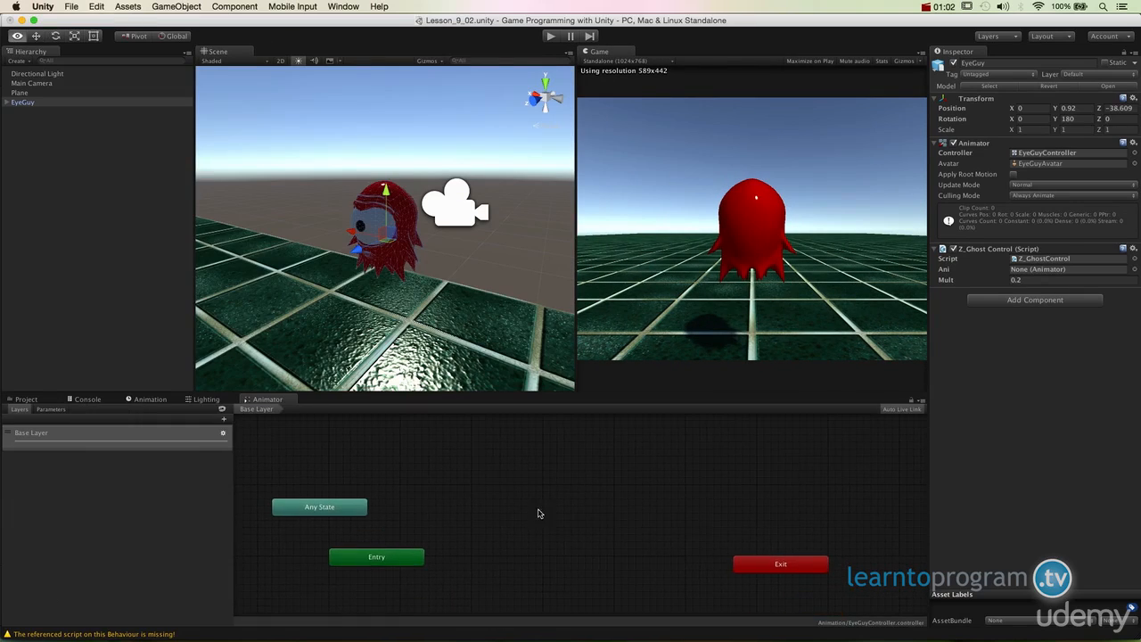
right_click(539, 514)
click(521, 513)
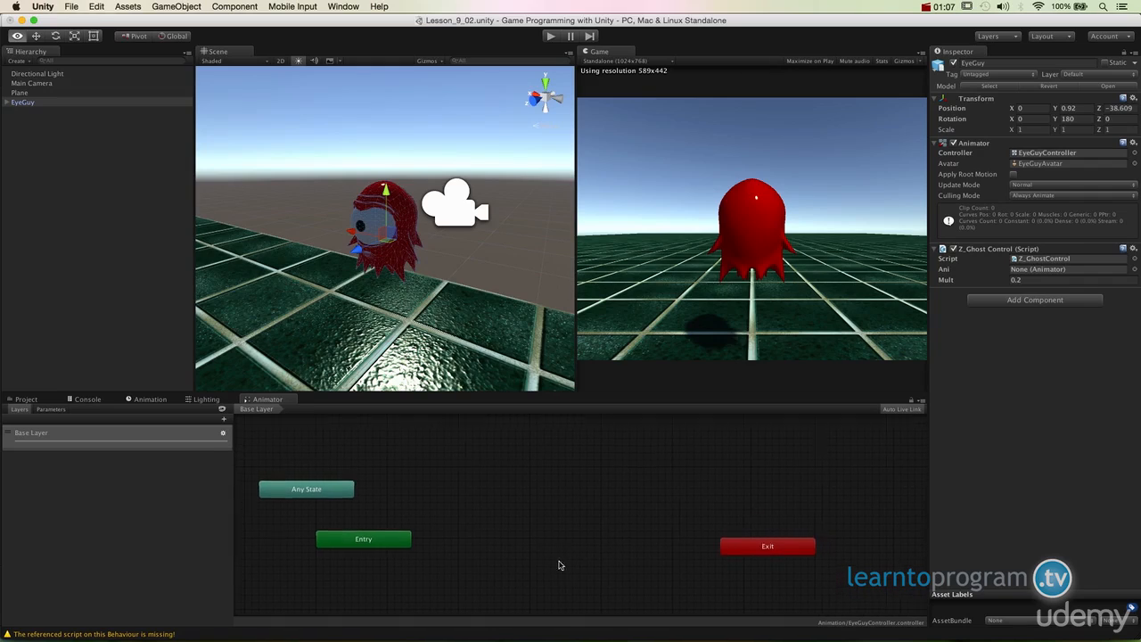
middle_drag(560, 565, 627, 556)
right_click(645, 523)
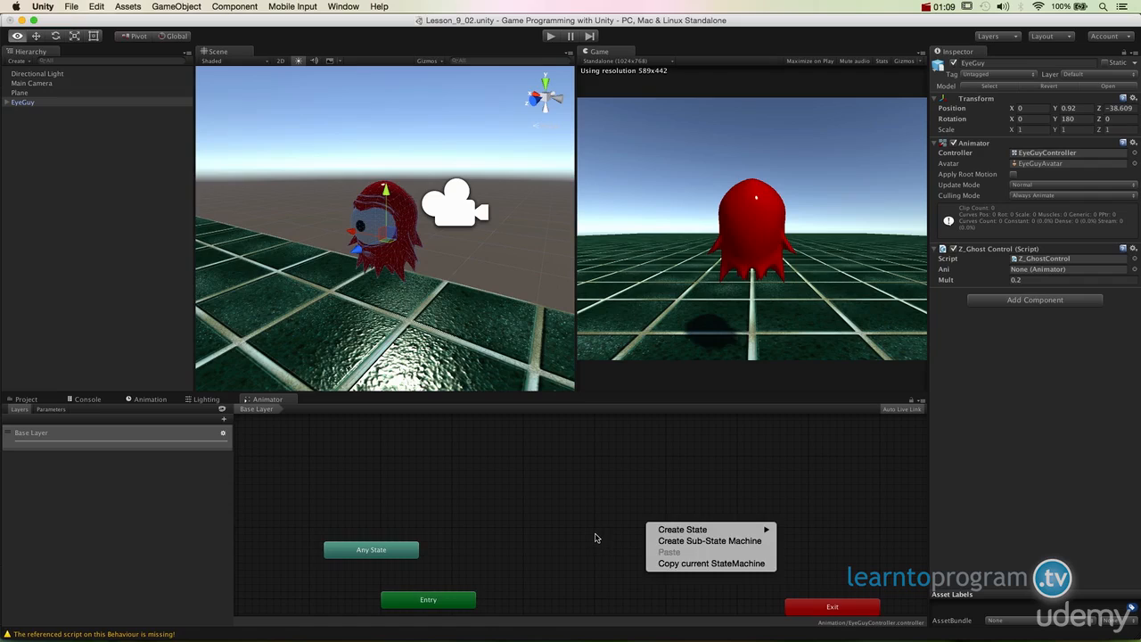
click(596, 538)
scroll(596, 536, down, 7)
middle_drag(587, 542, 550, 578)
right_click(573, 595)
click(534, 593)
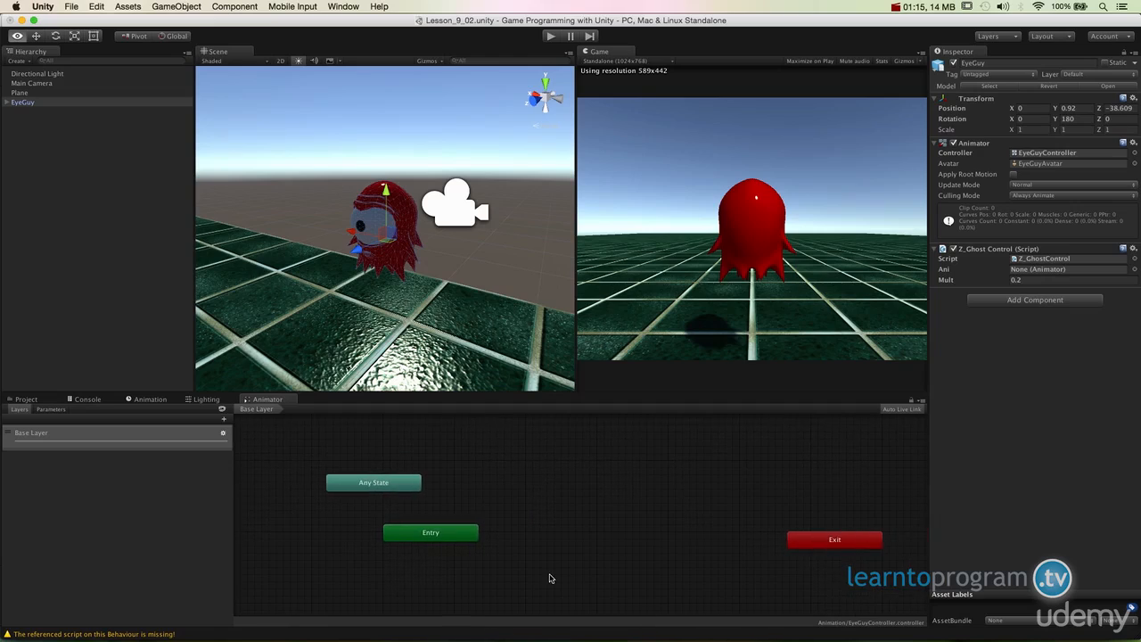
Bring the Exit node close to the Entry node in the Animator graph and place Any State directly above Entry.
drag(791, 547, 535, 510)
click(546, 545)
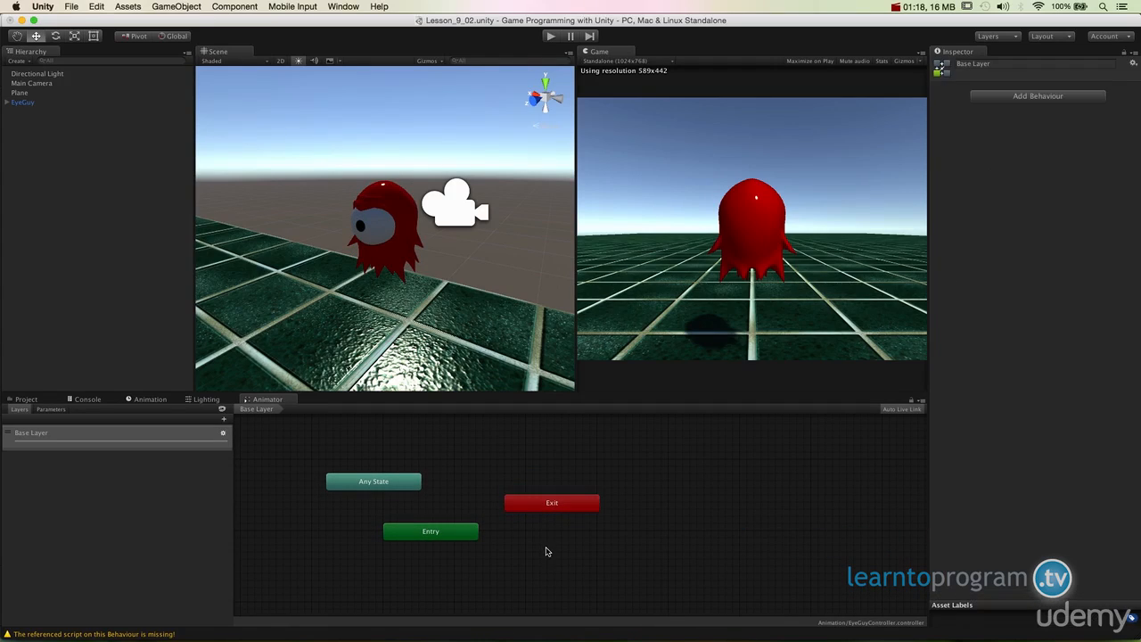
click(397, 487)
click(431, 529)
click(546, 506)
click(432, 532)
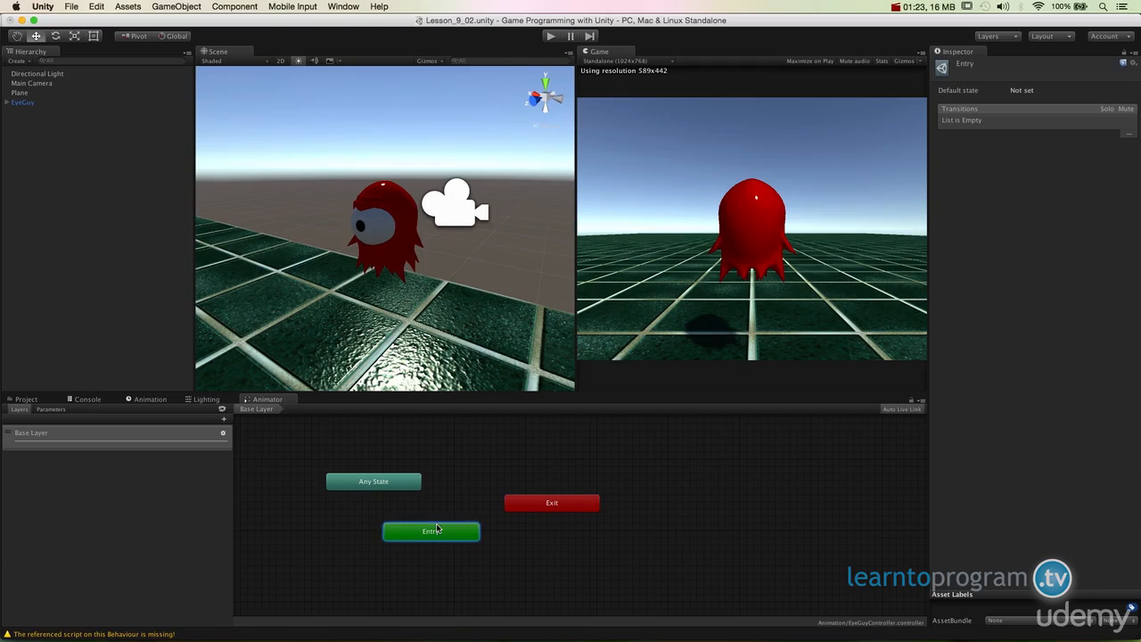
click(392, 481)
drag(395, 483, 444, 454)
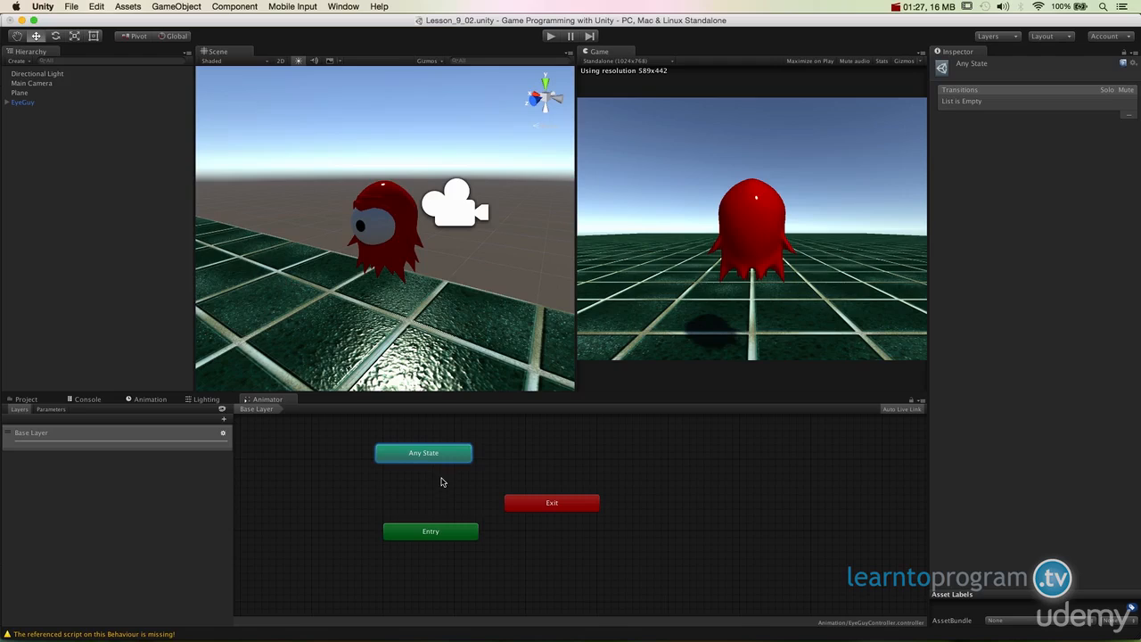
drag(429, 455, 443, 470)
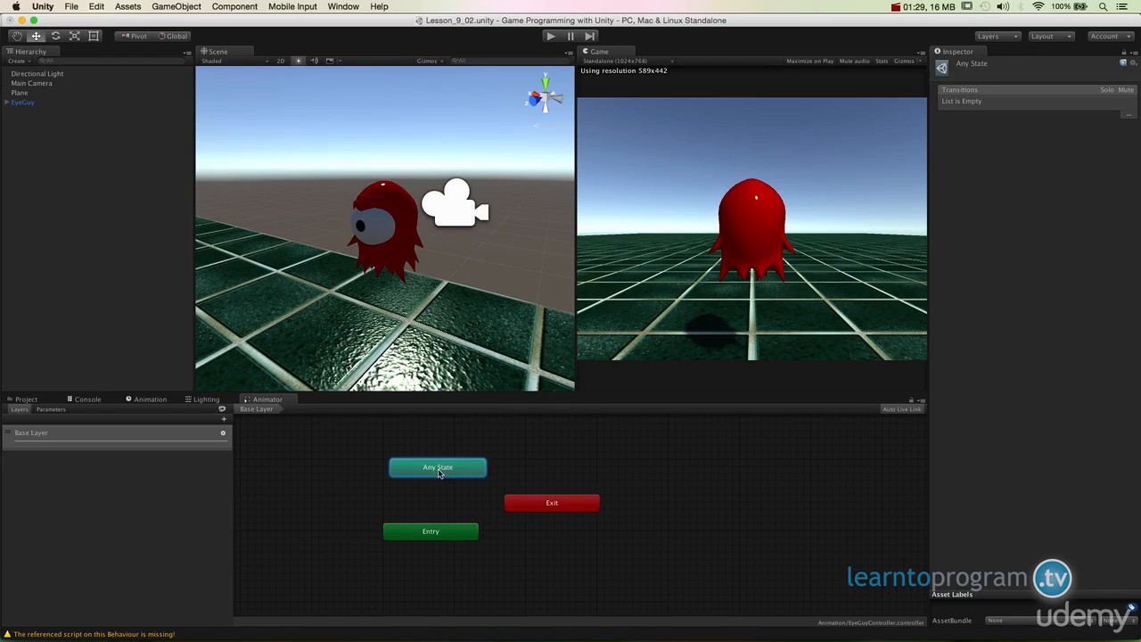
click(528, 463)
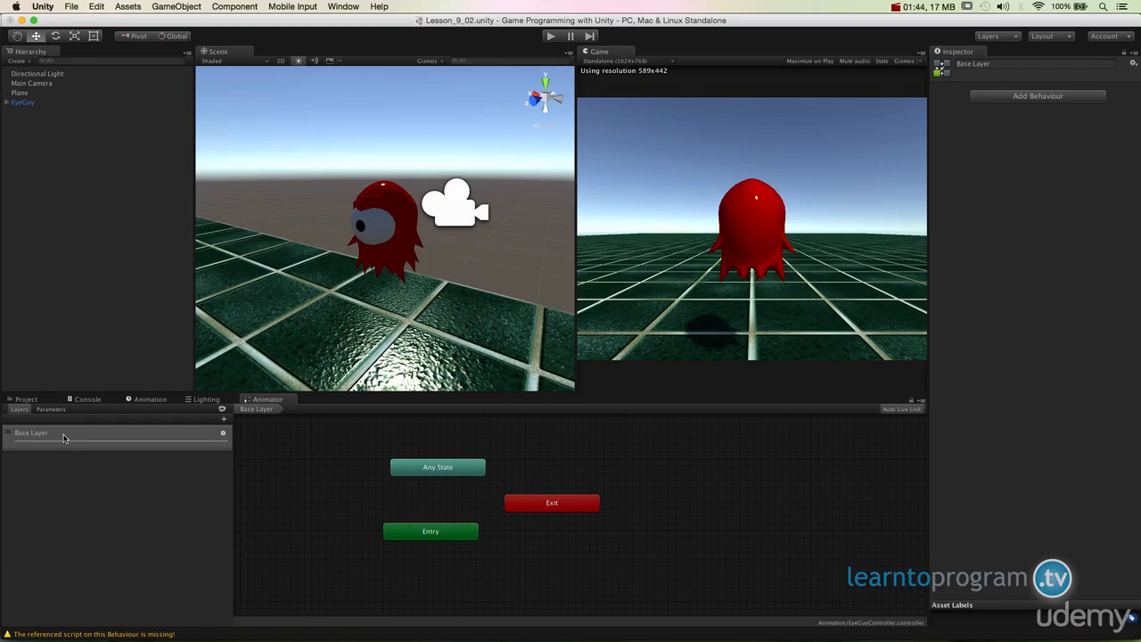
Spread the graph nodes out with Entry on the left, Exit on the right and Any State between and above them.
drag(460, 538, 369, 509)
drag(545, 504, 587, 512)
drag(439, 471, 475, 468)
drag(587, 518, 589, 510)
Examine the Entry and Exit nodes in turn and shift Exit slightly farther from Entry.
click(383, 508)
click(532, 506)
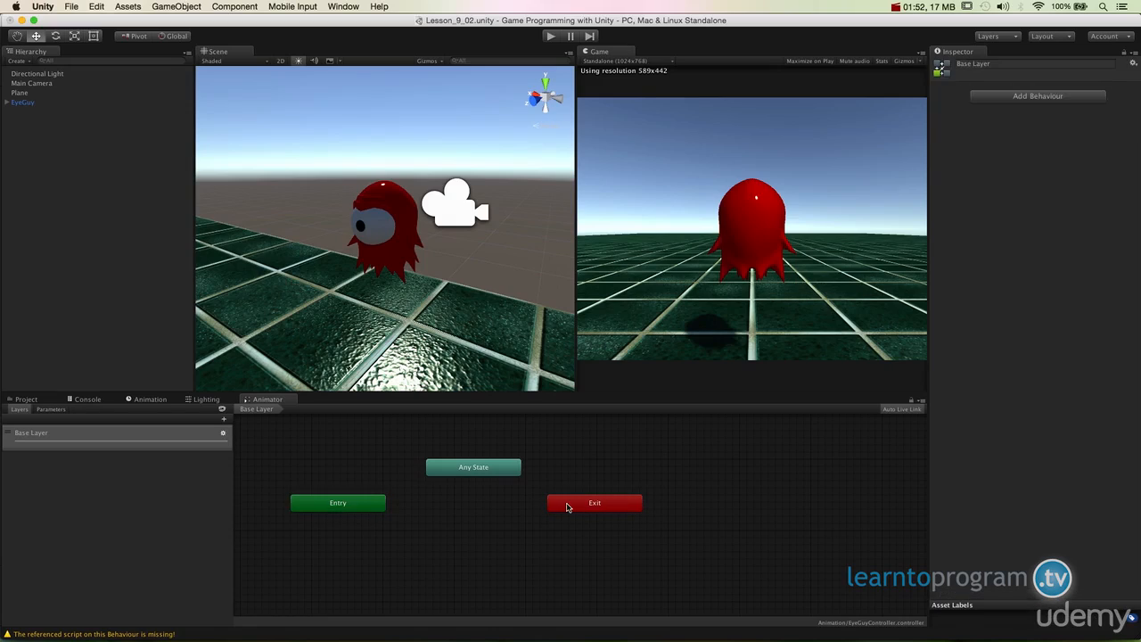
click(350, 508)
click(573, 511)
click(346, 511)
click(587, 502)
click(368, 510)
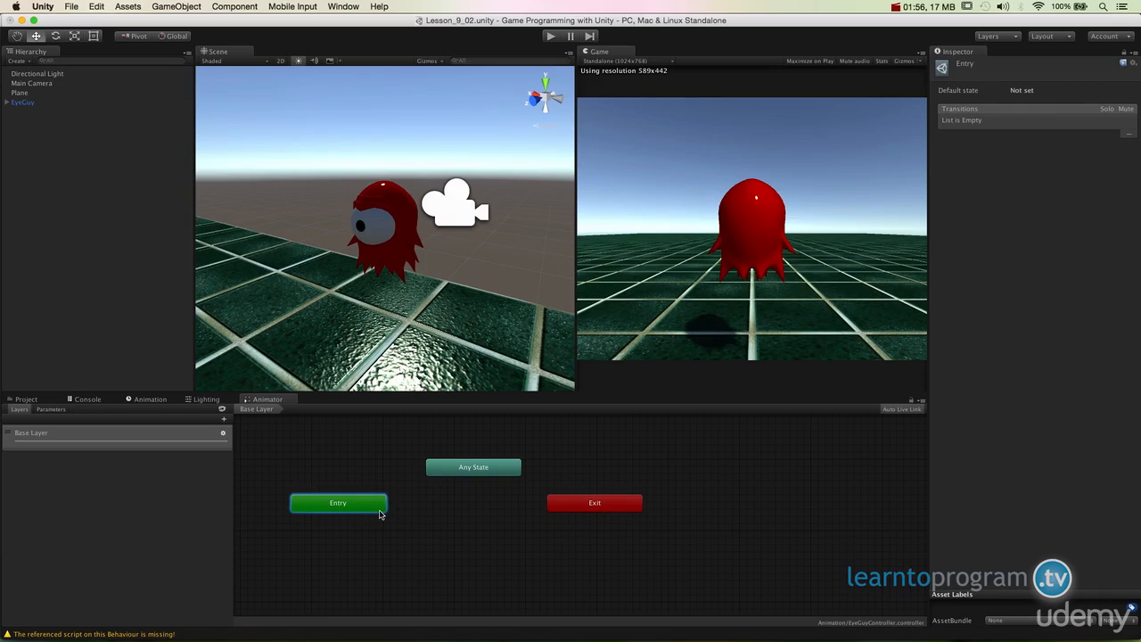
click(627, 510)
click(361, 507)
click(563, 509)
click(375, 510)
drag(563, 509, 585, 509)
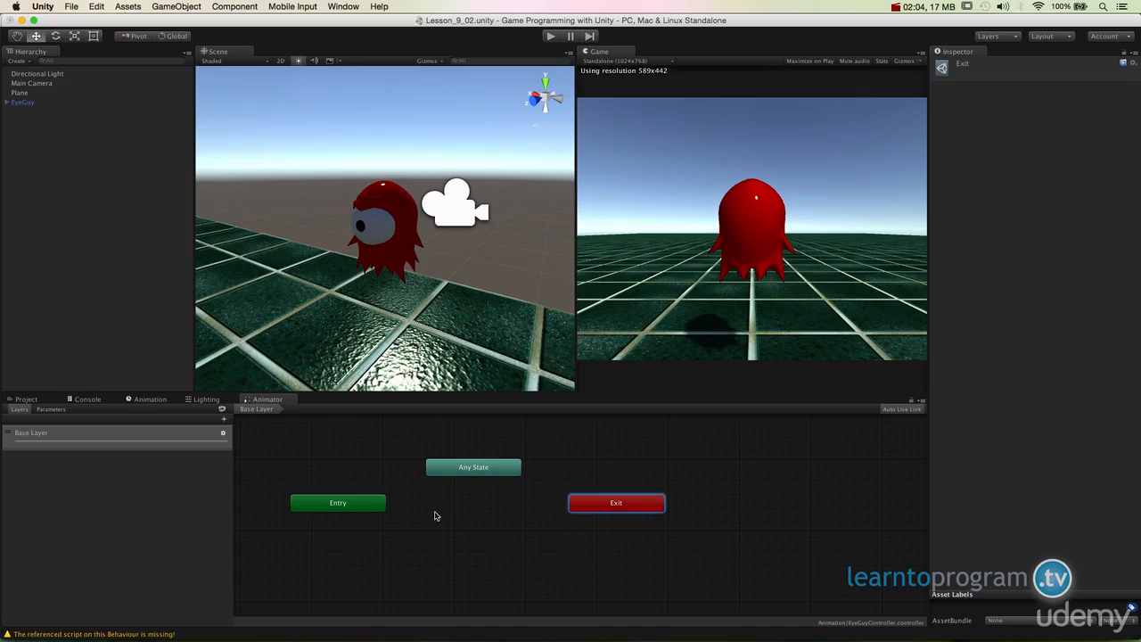
click(357, 504)
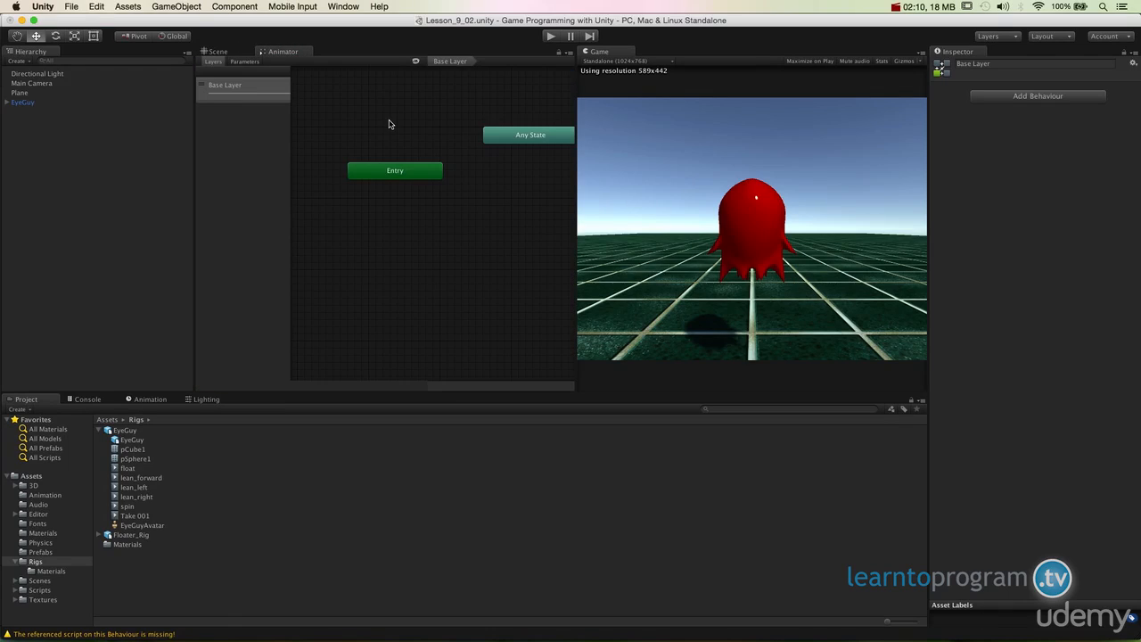
Dock the Animator window back beside the Scene view and expand the EyeGuy model in the Rigs folder.
middle_drag(454, 265, 415, 296)
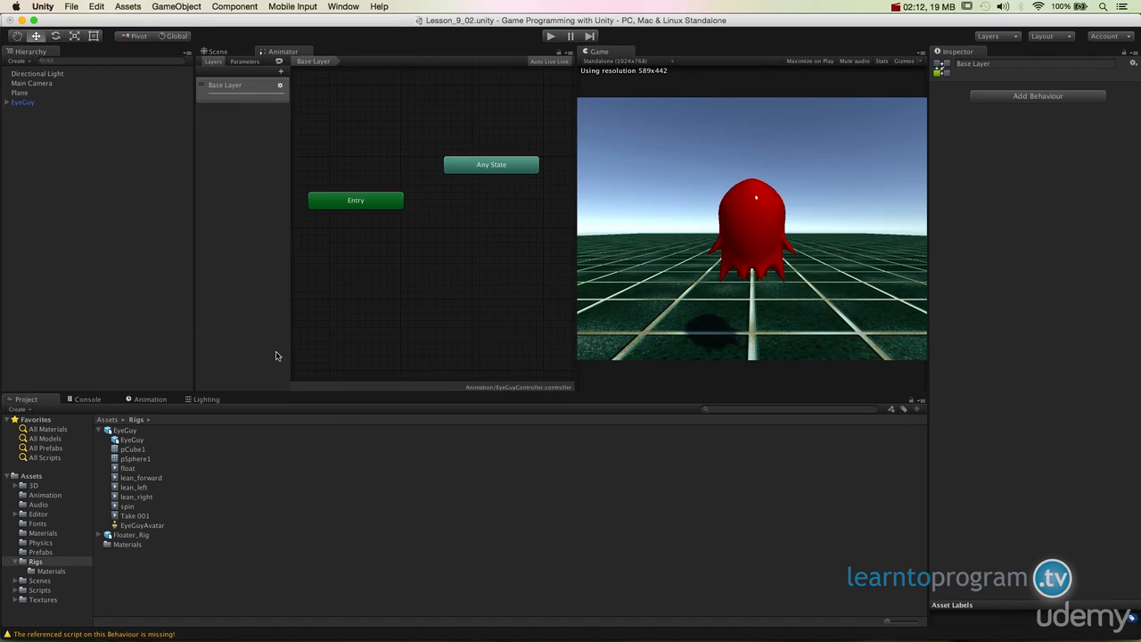
click(50, 562)
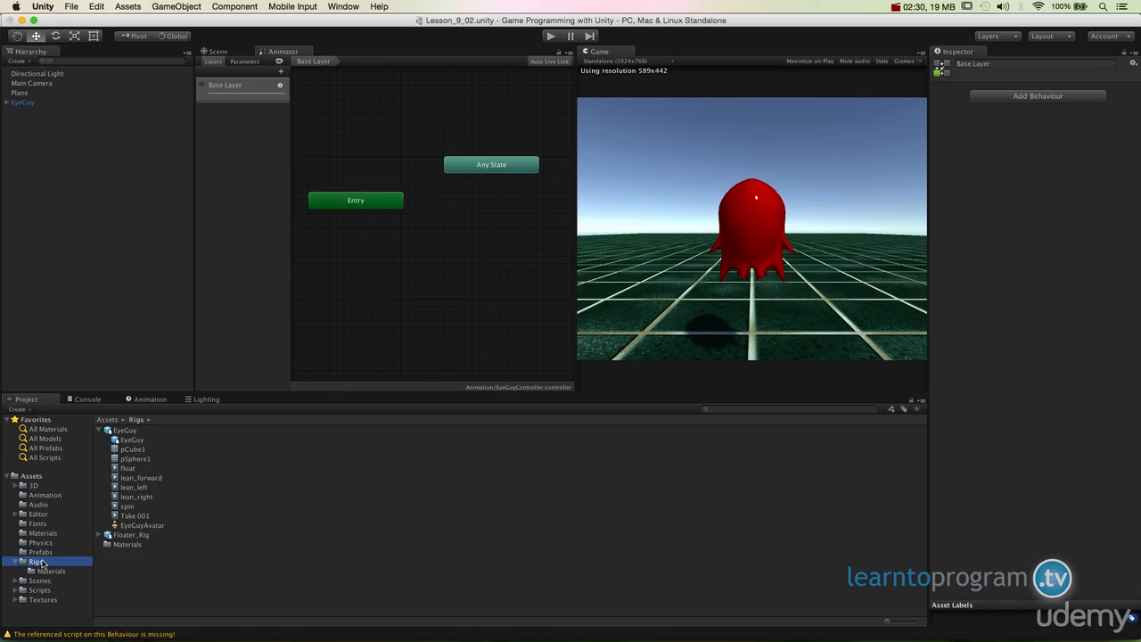
click(98, 430)
click(126, 430)
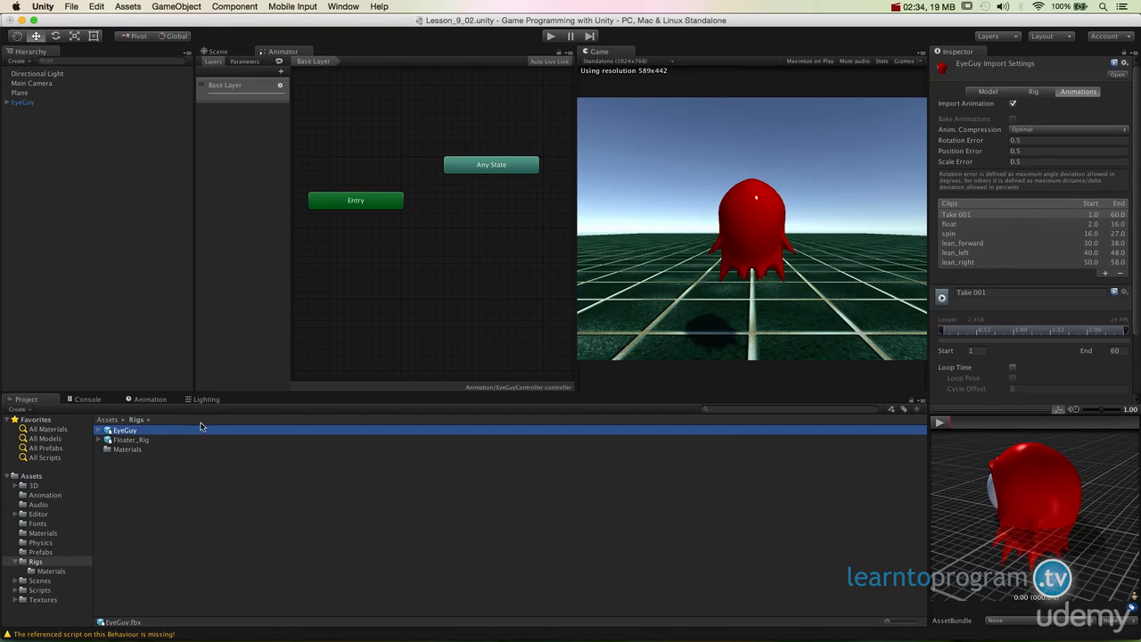
click(98, 432)
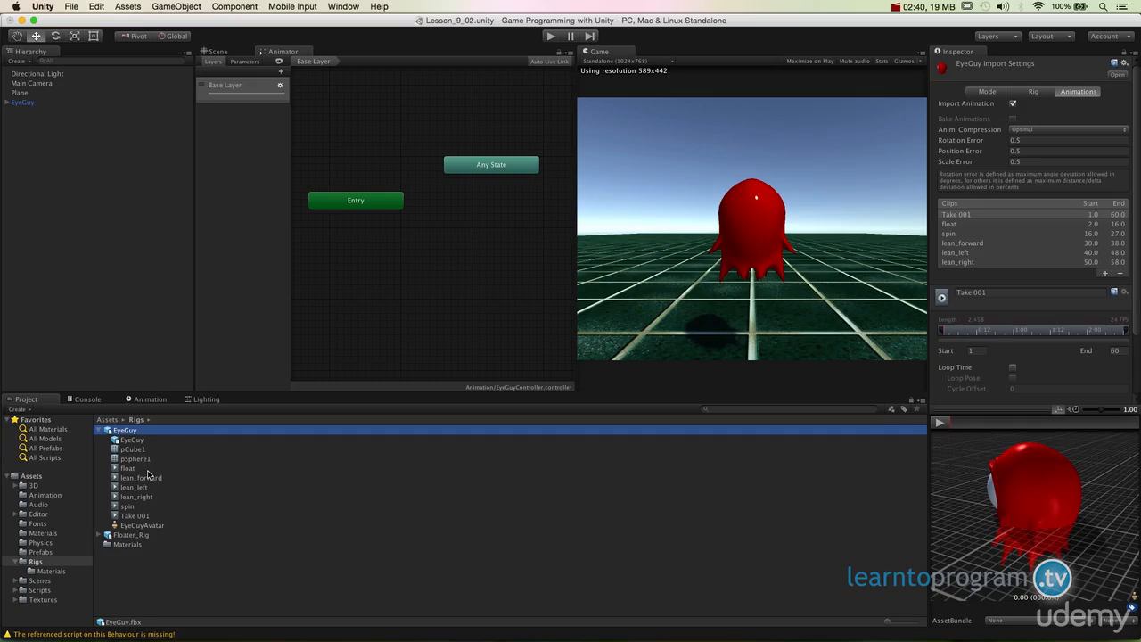
Add EyeGuy's float animation clip to the Animator graph as a state below Entry and Any State.
click(129, 468)
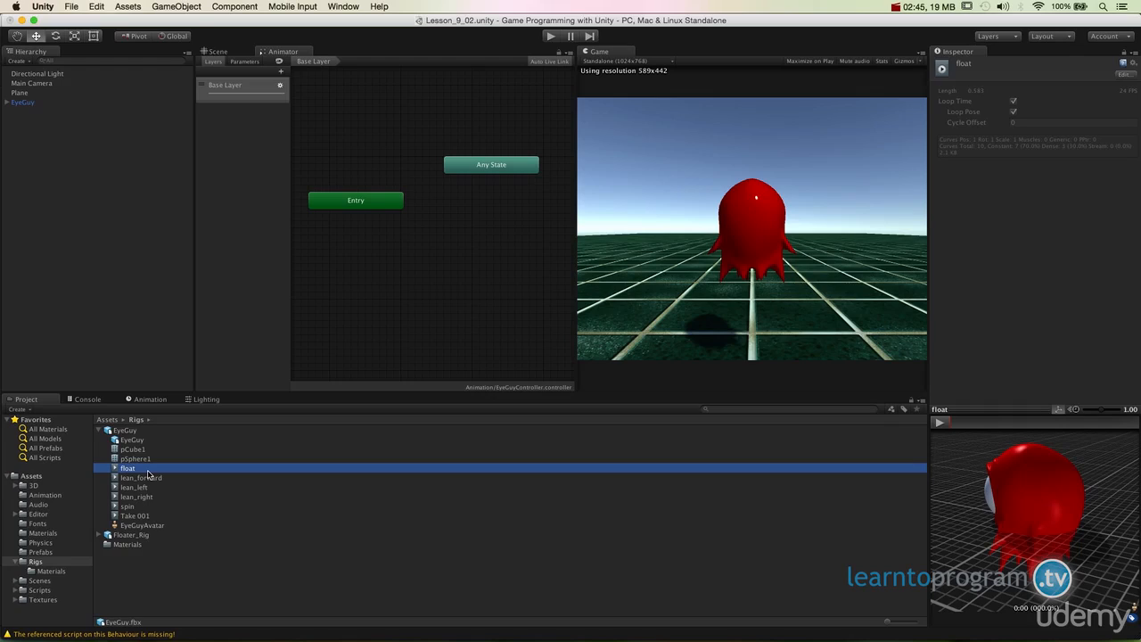
drag(147, 470, 413, 275)
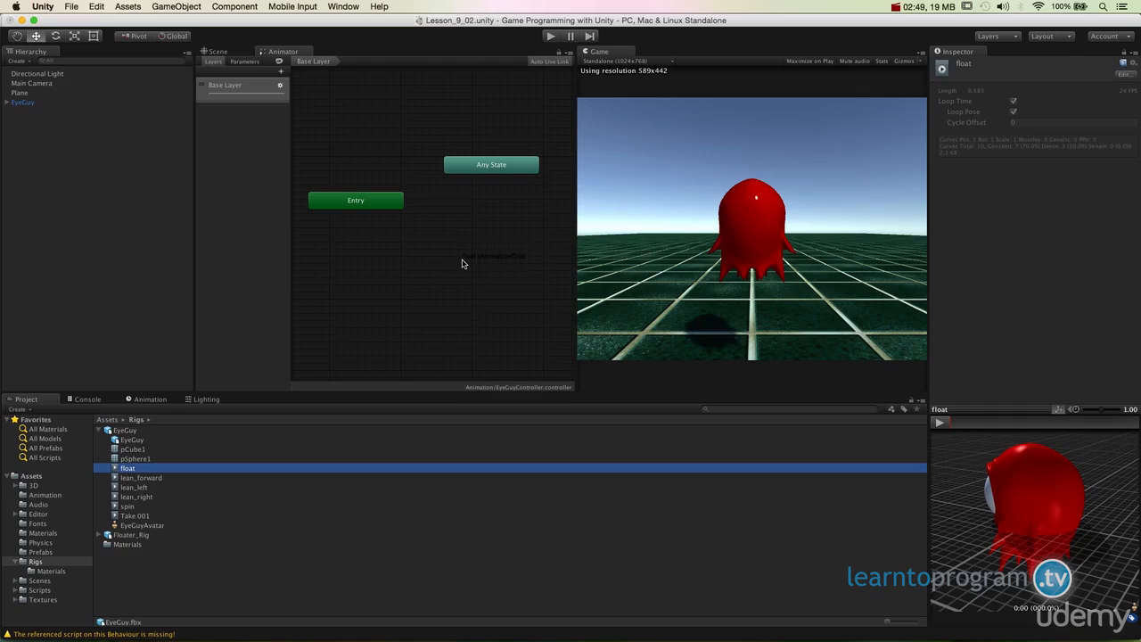
click(461, 316)
click(504, 282)
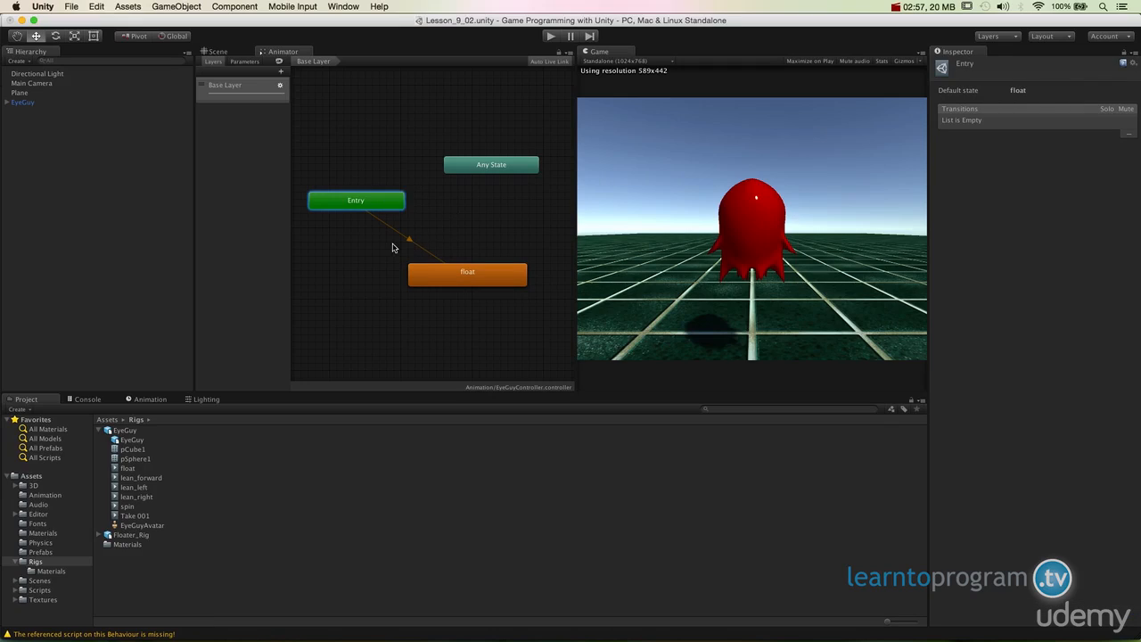
Inspect the Entry node, its default transition to float, and the float state's settings and available commands.
click(405, 241)
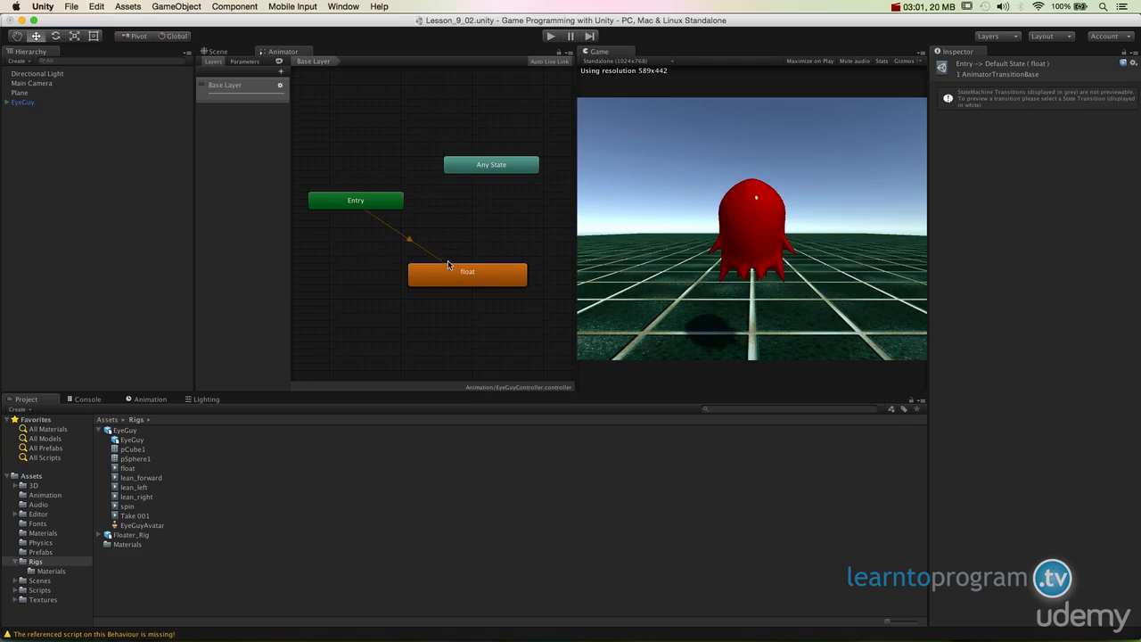
click(376, 199)
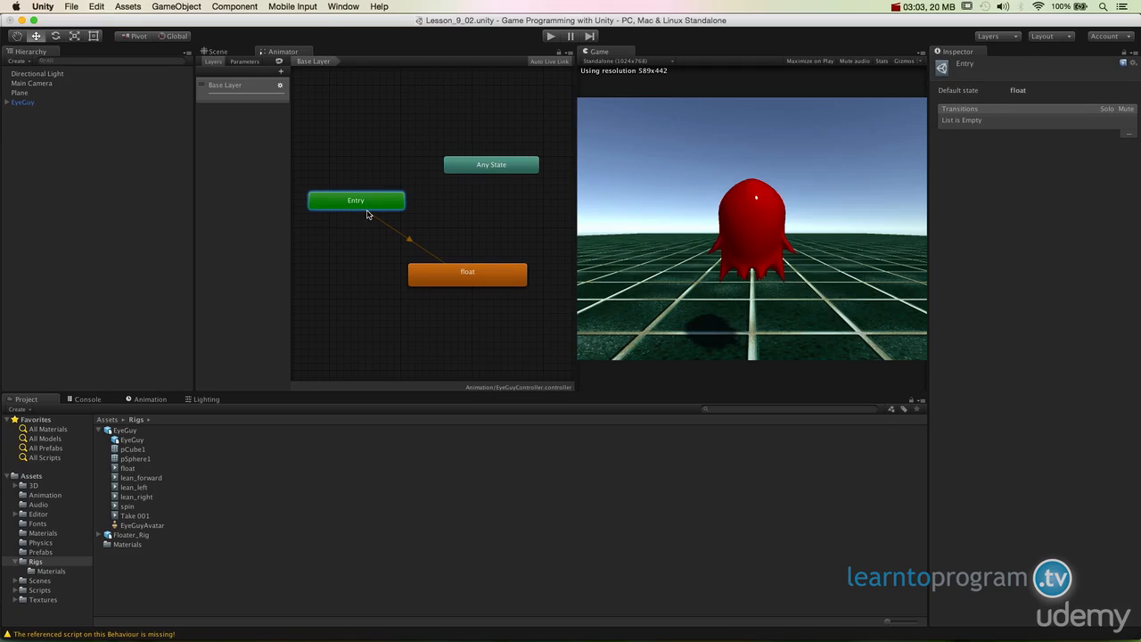
click(417, 248)
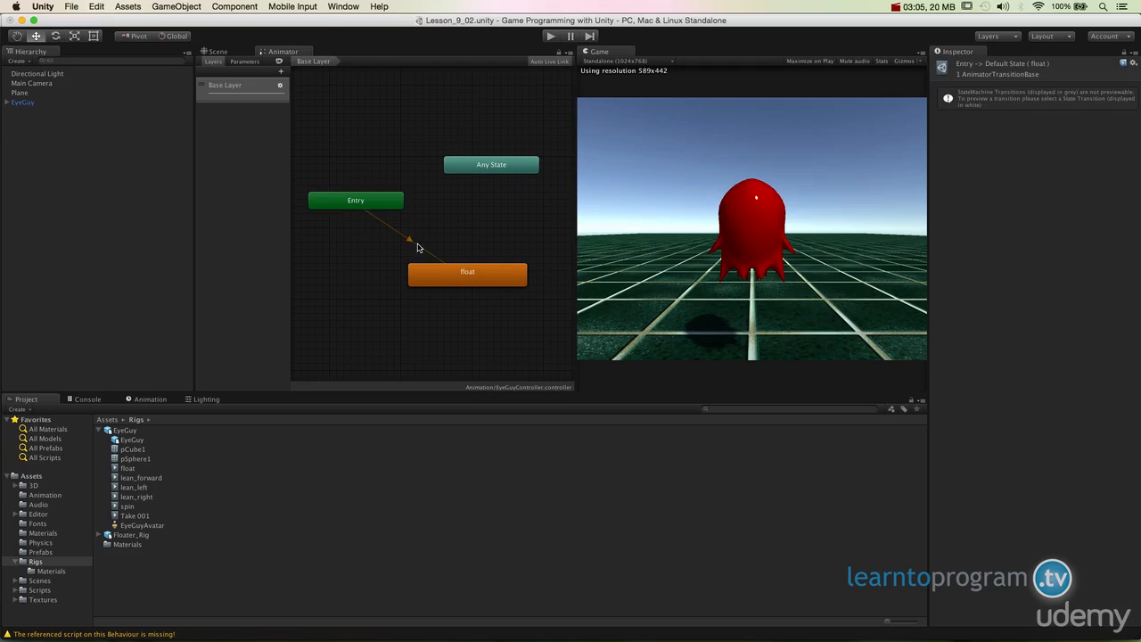
click(461, 277)
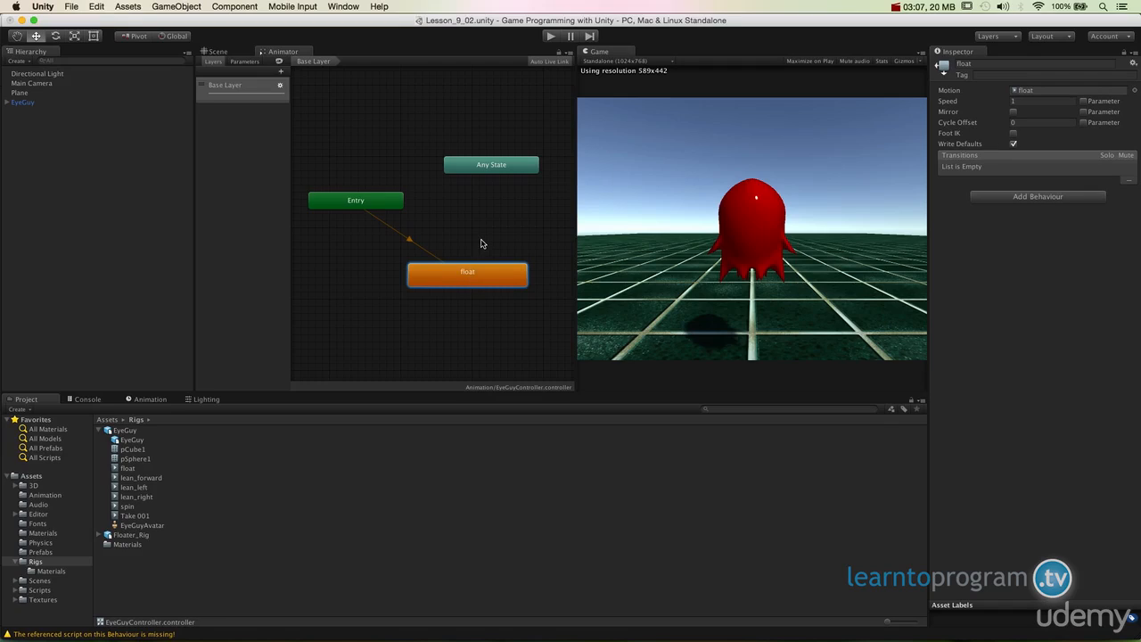
right_click(490, 278)
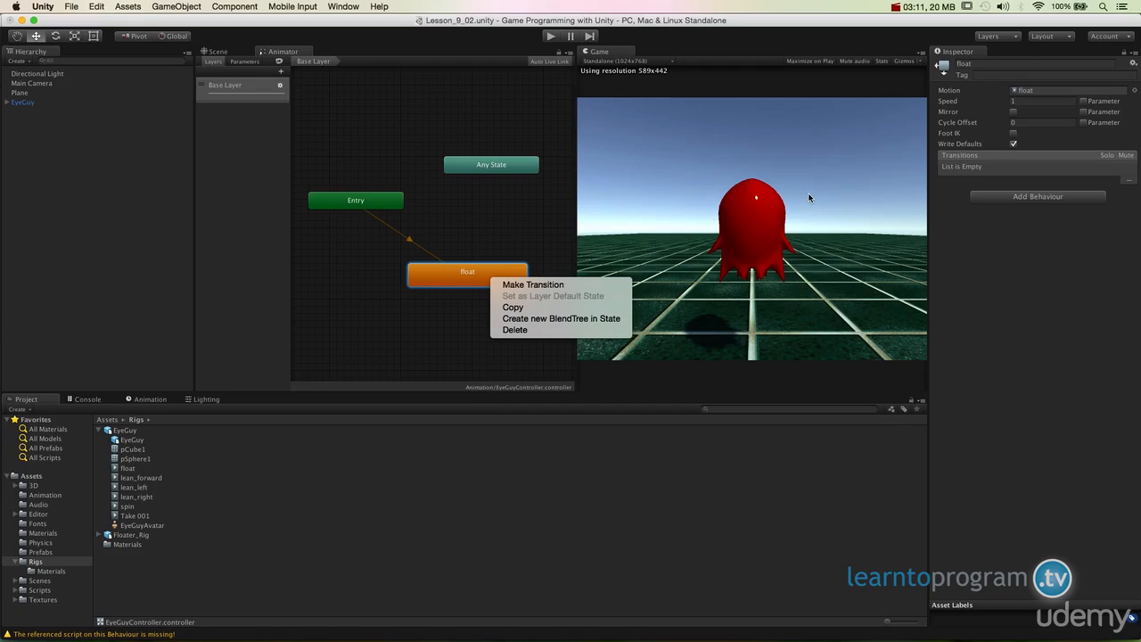
click(438, 301)
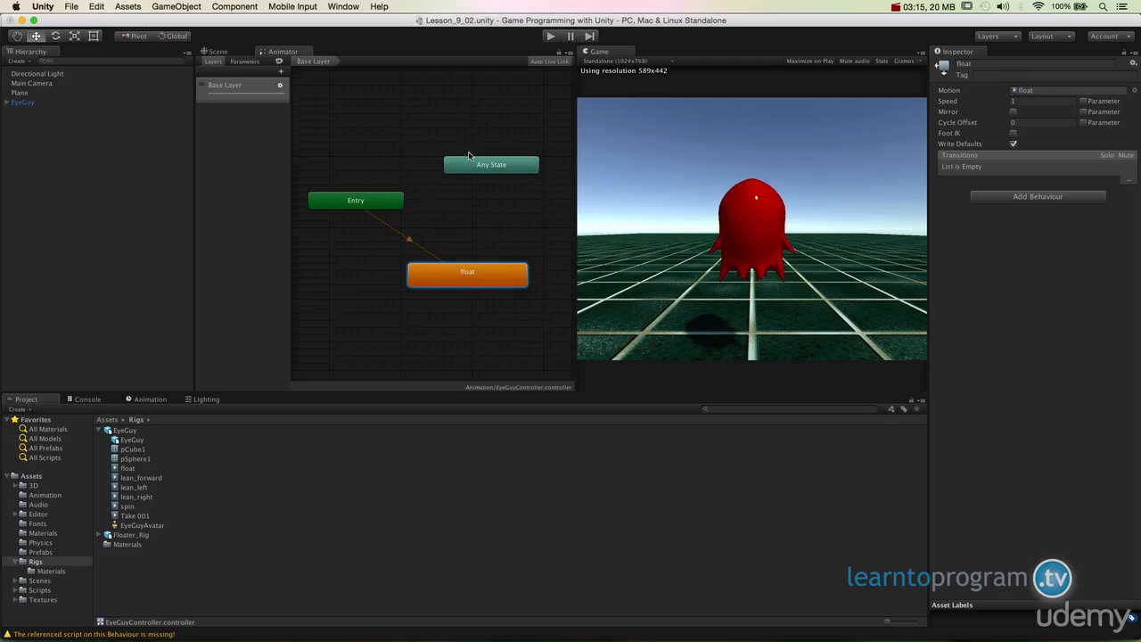
Run the game and set the float state's Speed to 0.2.
click(551, 37)
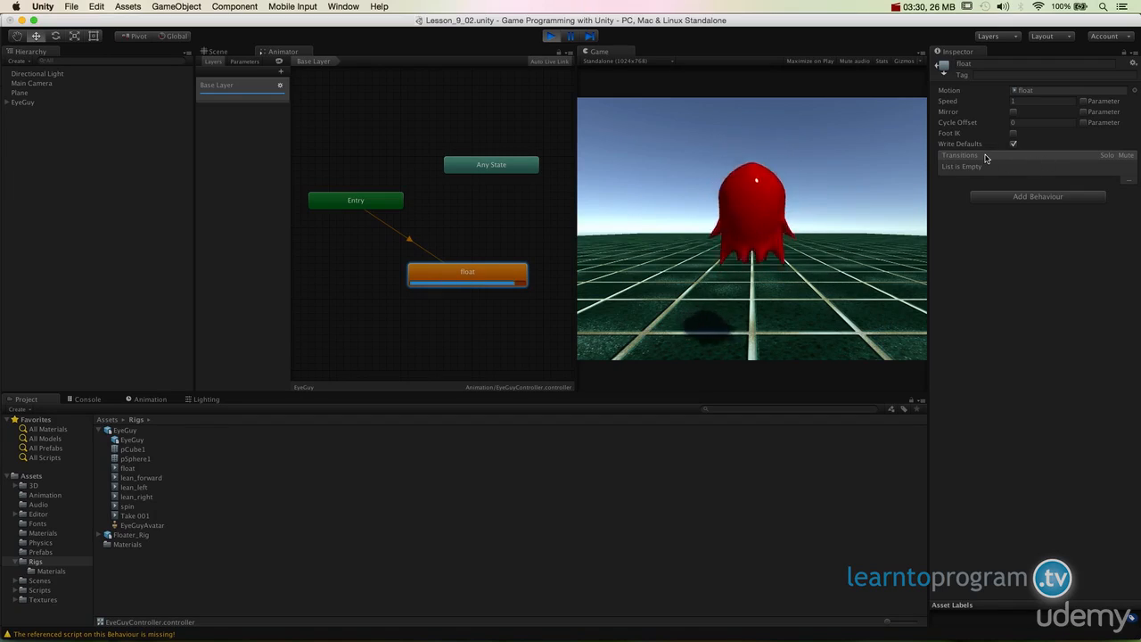
click(472, 269)
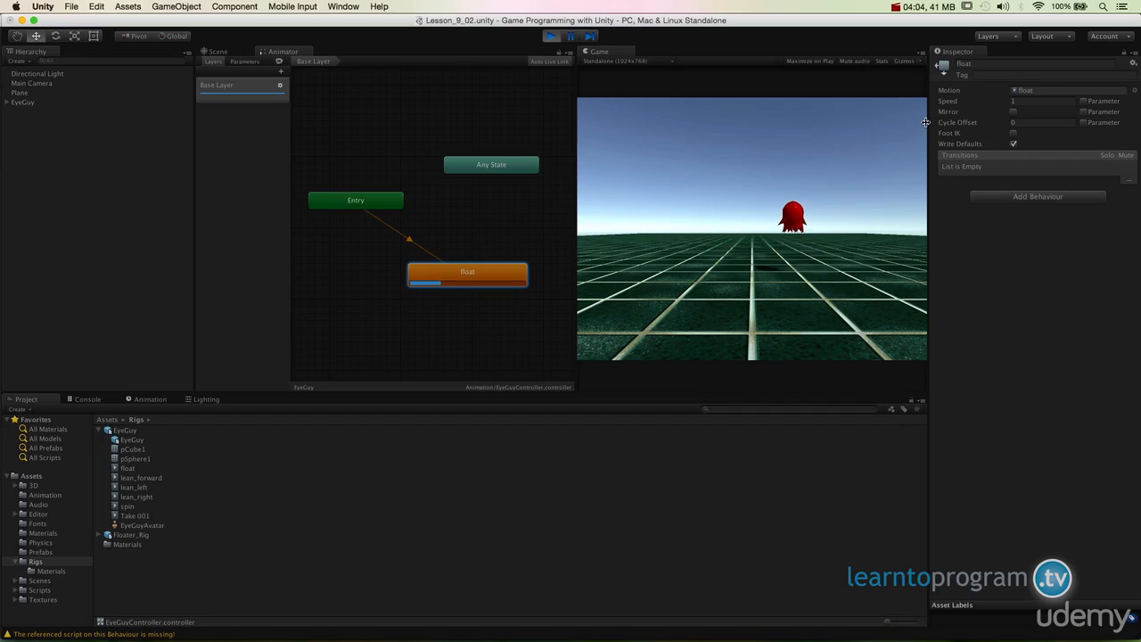
click(490, 264)
click(491, 267)
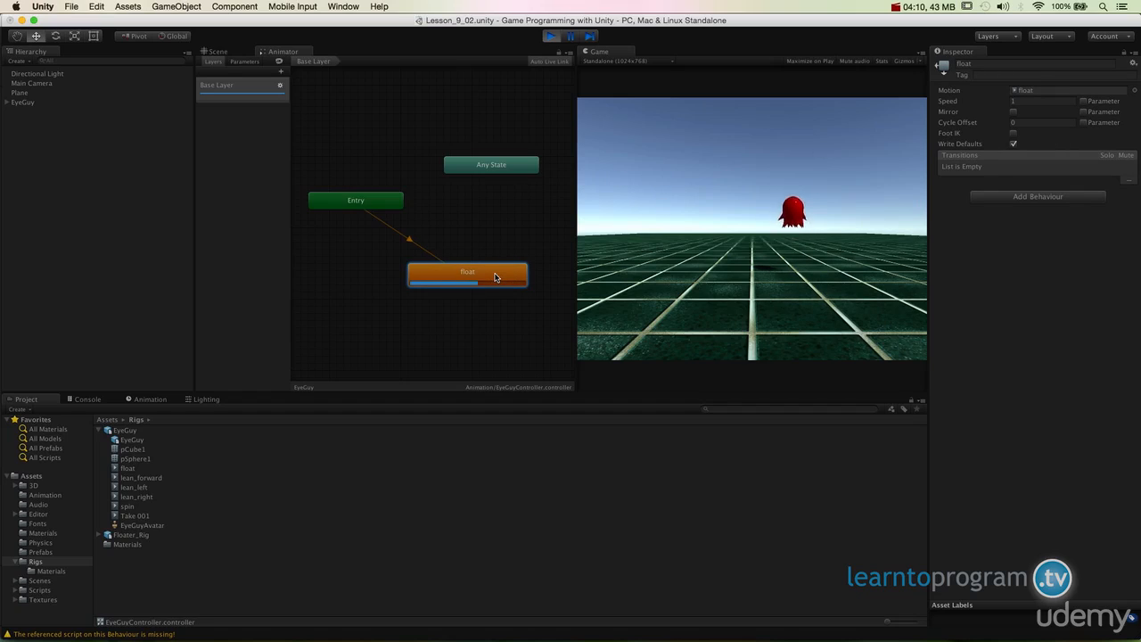
click(1011, 101)
text(2)
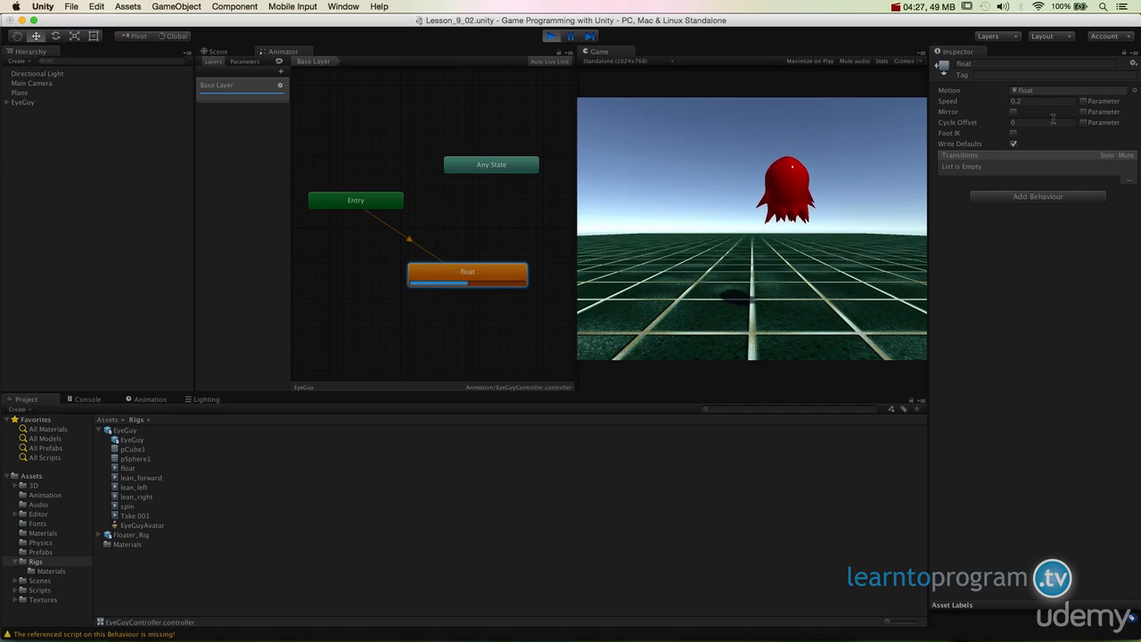
Try Speed values of 0.33 and 0.275 for the float state while the game is running.
click(1038, 101)
text(0.3)
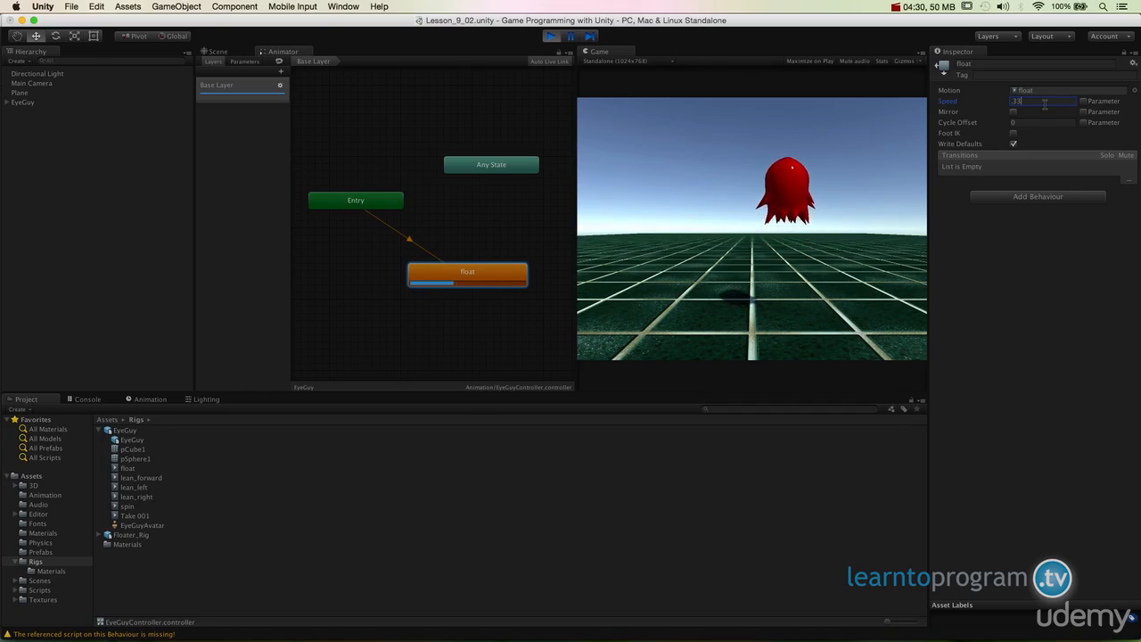
double_click(1045, 103)
text(.2)
text(75)
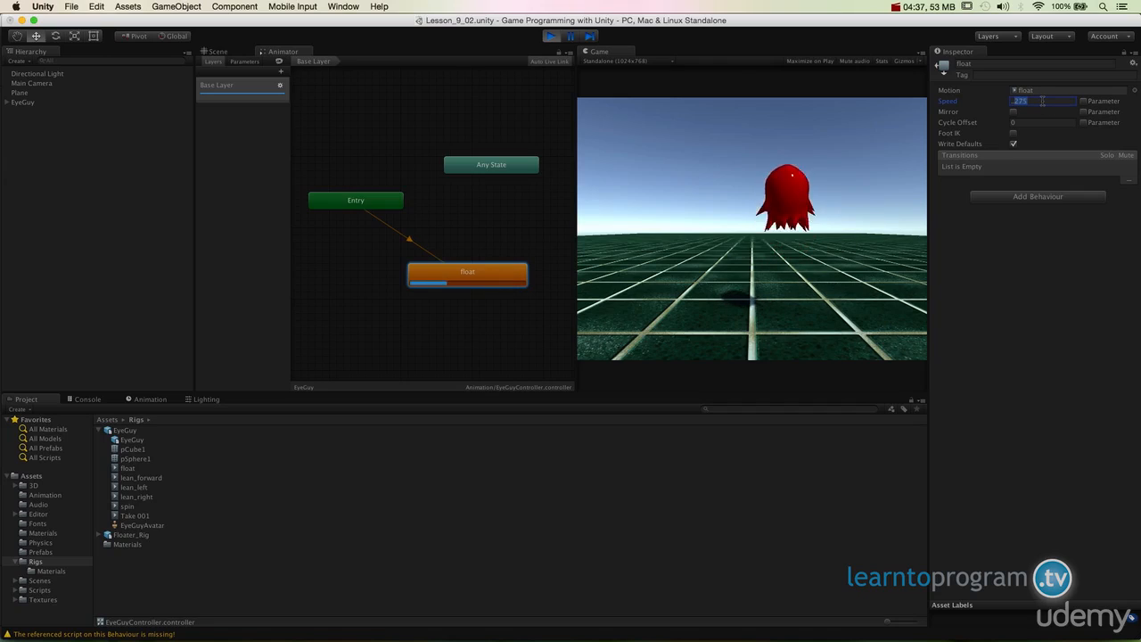
Set the float state's Speed to 0.274 and stop the running game.
text(1)
text(0)
text(2)
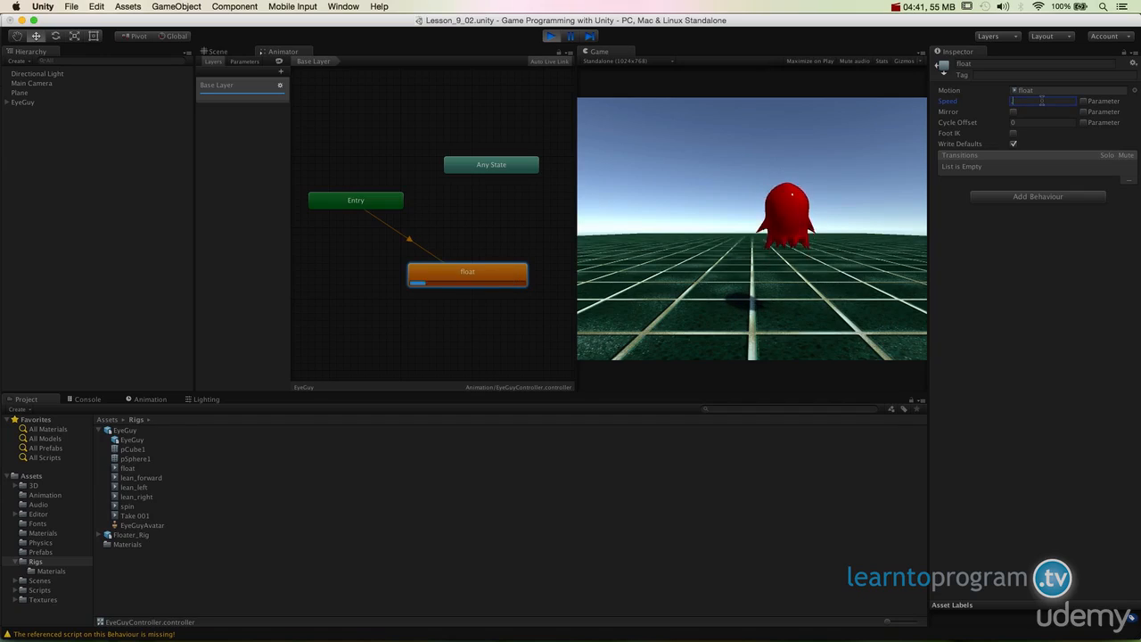
text(0.274)
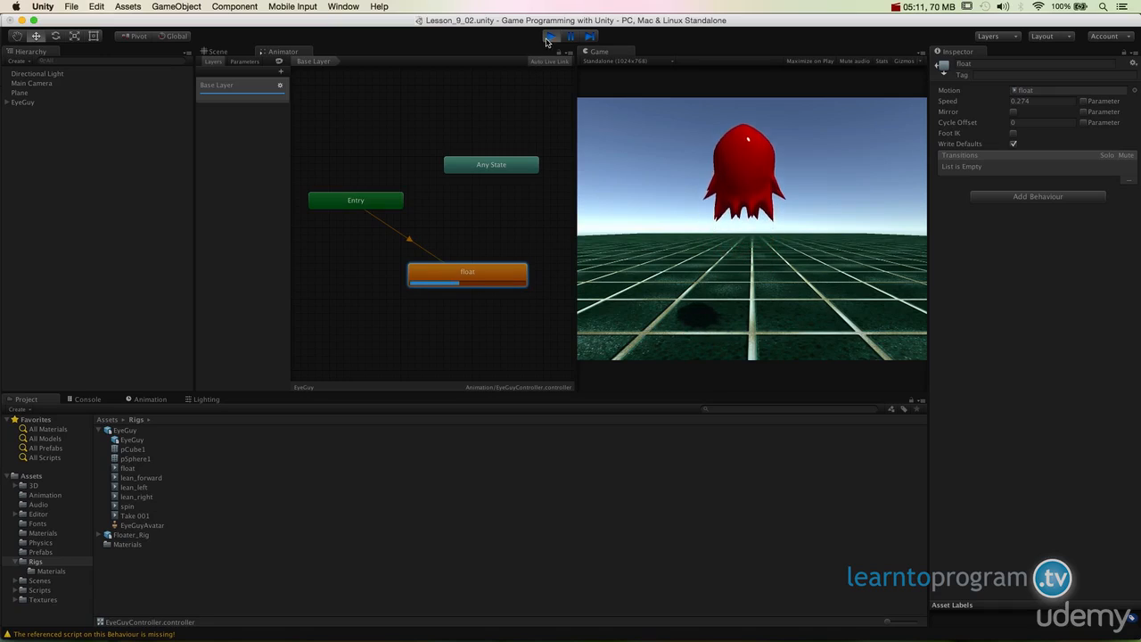
click(548, 39)
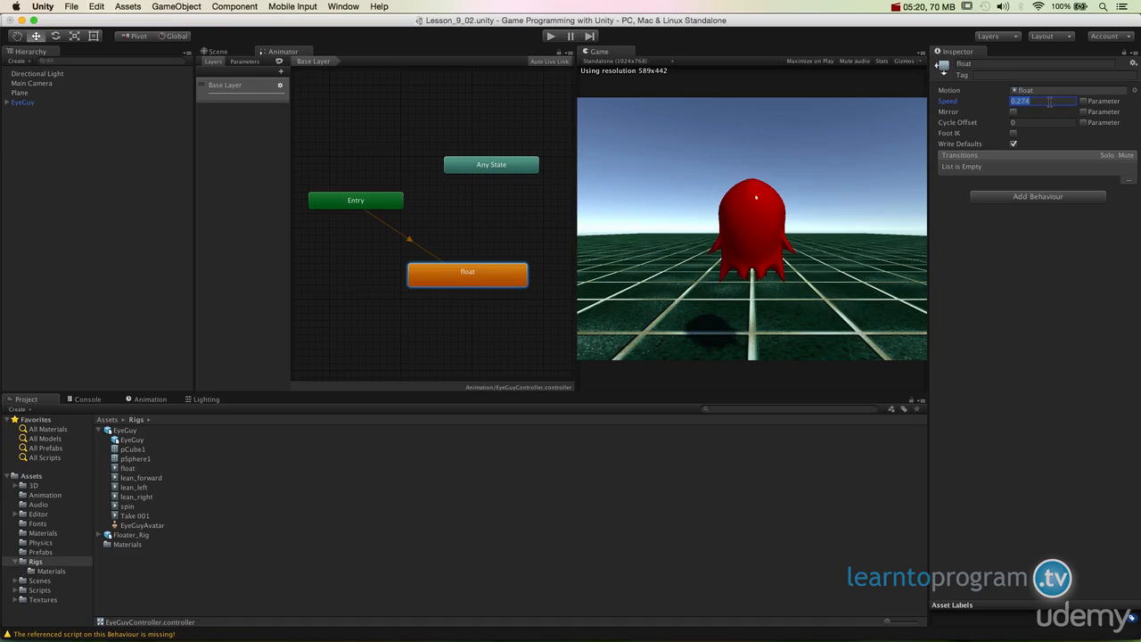
Nudge the float state slightly sideways and examine the Entry, Exit and float nodes in the Animator graph.
mouse_move(504, 227)
middle_down()
mouse_move(542, 244)
mouse_move(503, 233)
middle_up()
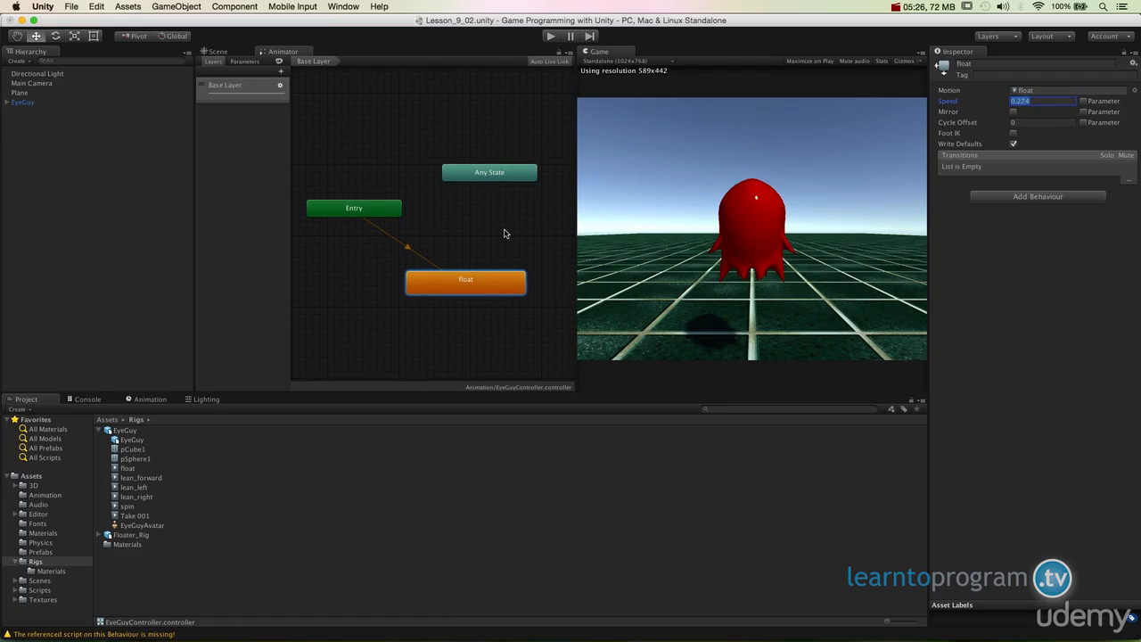
middle_drag(504, 234, 459, 234)
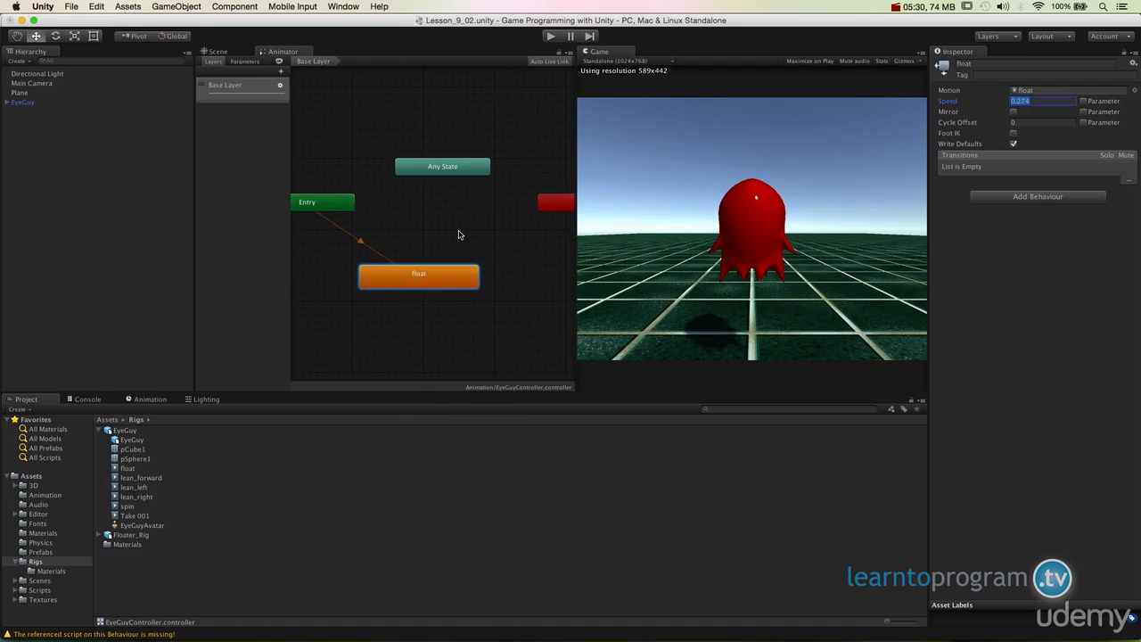
drag(451, 269, 476, 275)
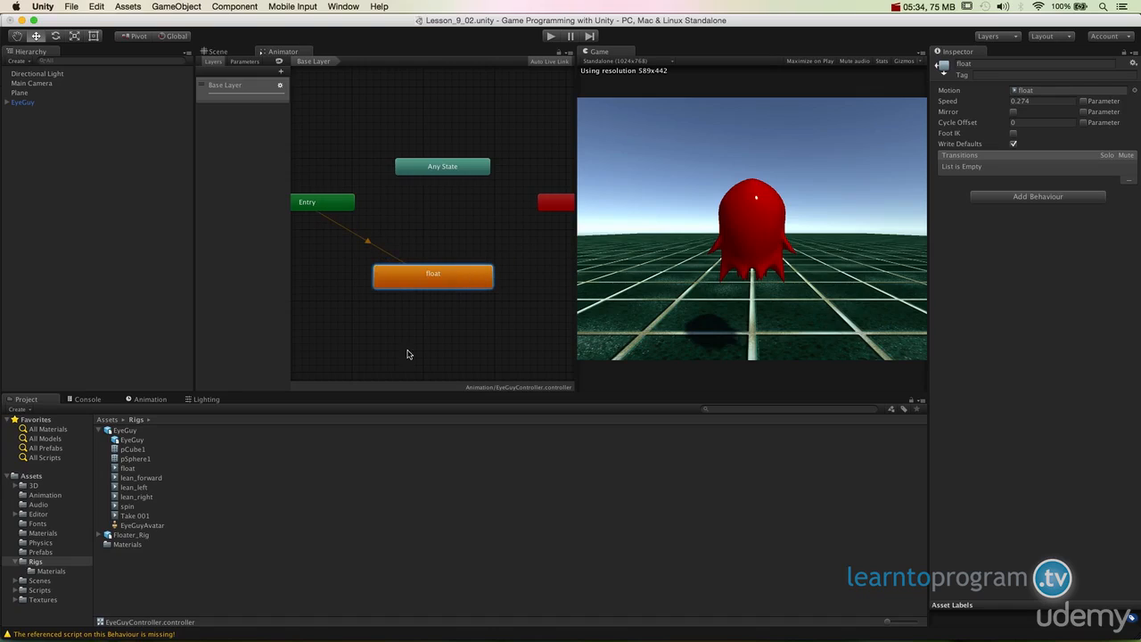
middle_drag(397, 365, 417, 351)
click(352, 191)
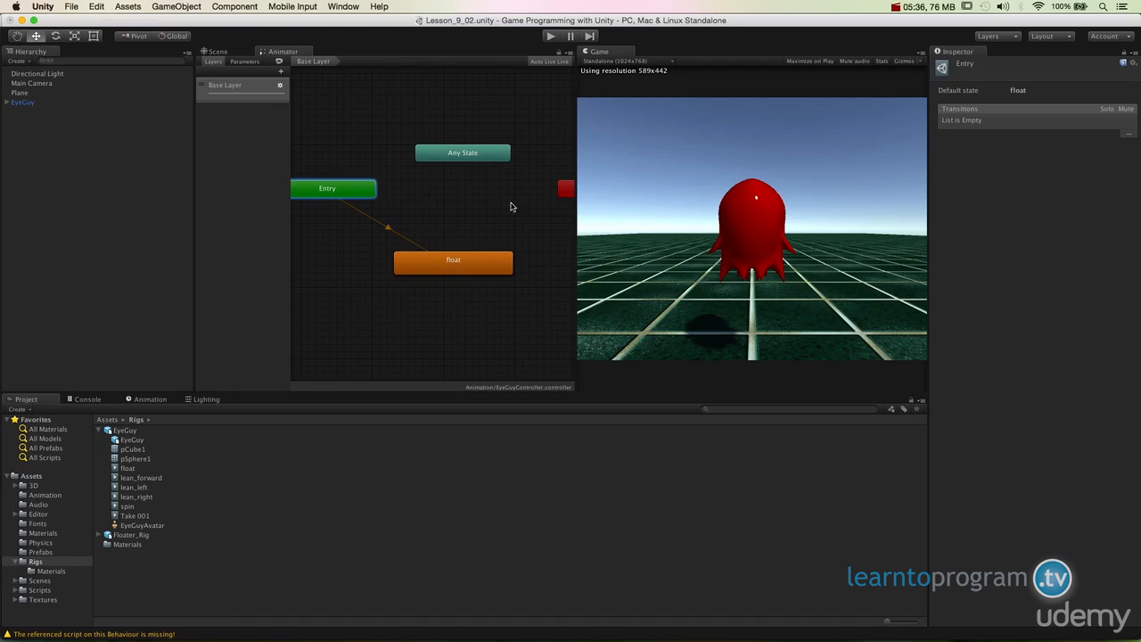
middle_drag(501, 198, 456, 204)
click(550, 200)
click(451, 269)
click(437, 226)
Move the Exit node closer to Entry, above the float state, and place Any State above and between them.
drag(421, 166, 456, 121)
mouse_move(440, 199)
middle_down()
mouse_move(491, 201)
mouse_move(456, 183)
middle_up()
drag(539, 185, 443, 195)
drag(435, 110, 365, 133)
middle_drag(395, 189, 448, 187)
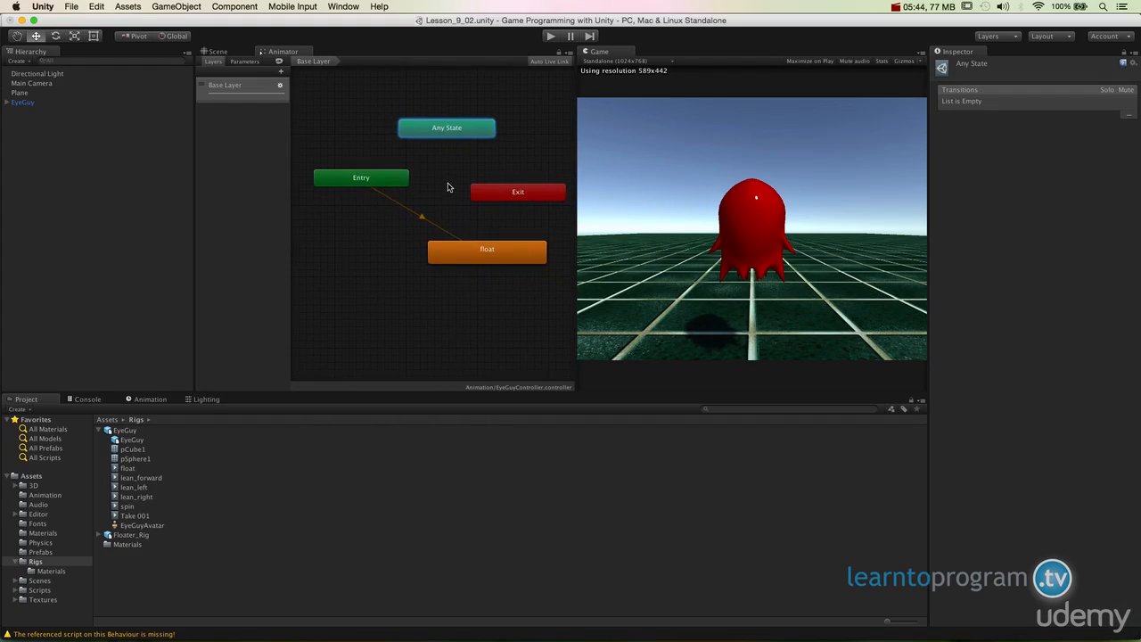
Reposition the float state below and between Entry and Exit, and test the game before stopping it.
drag(486, 253, 463, 255)
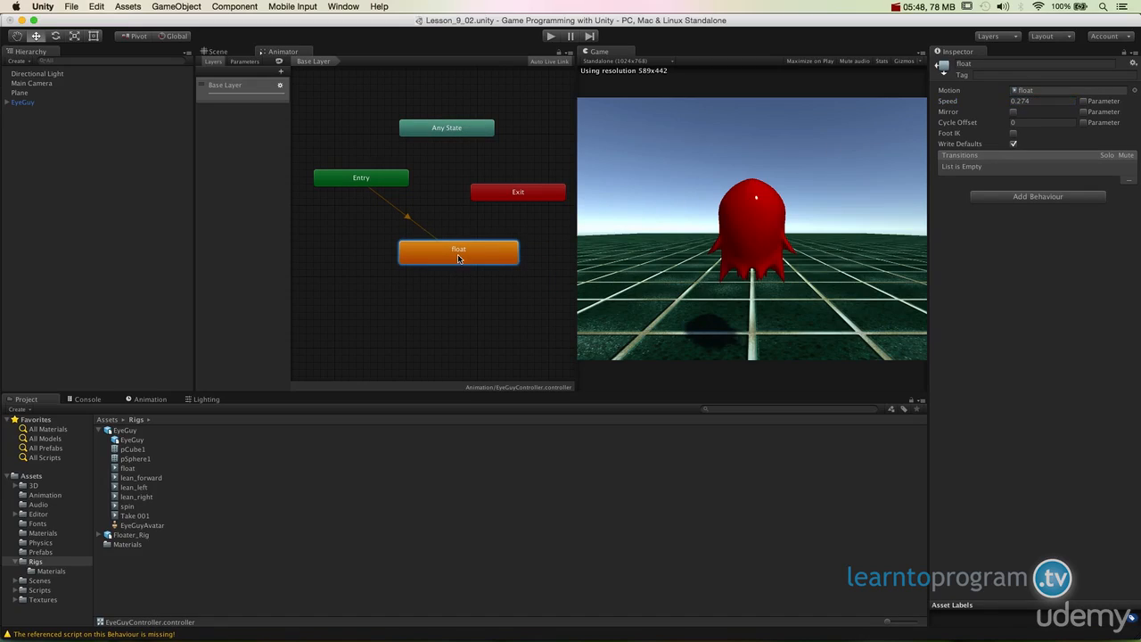
drag(455, 255, 463, 262)
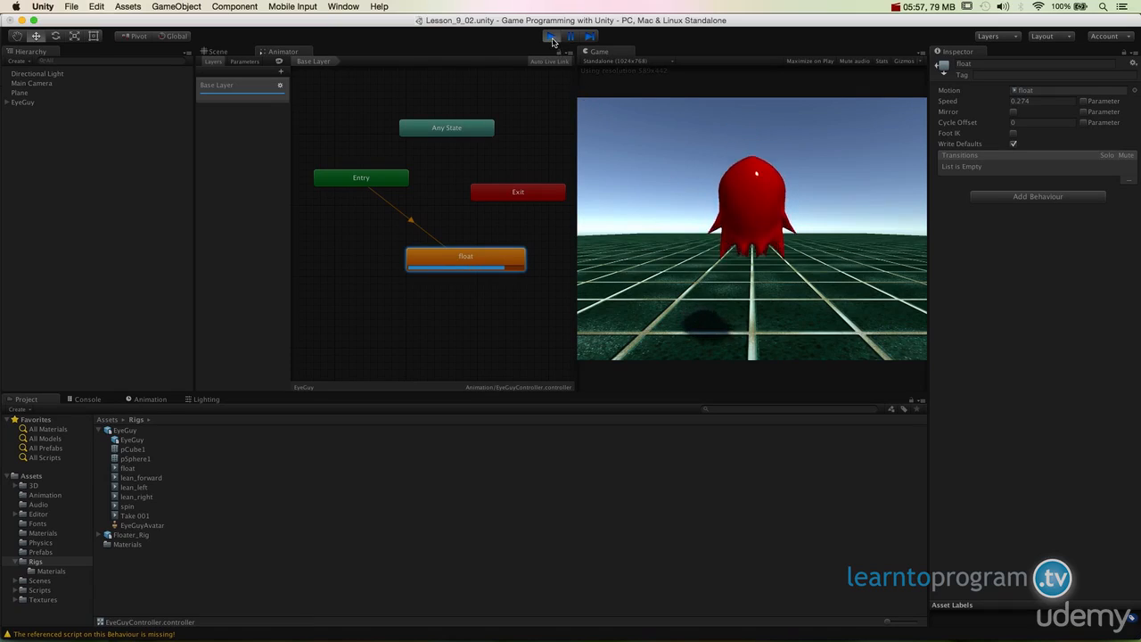
click(551, 38)
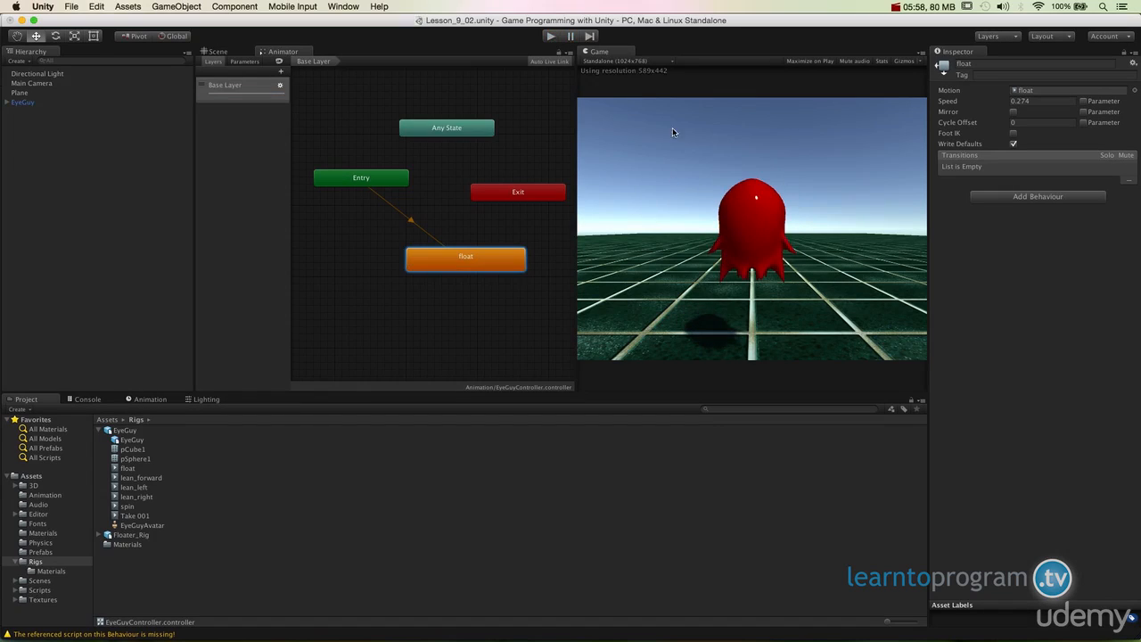